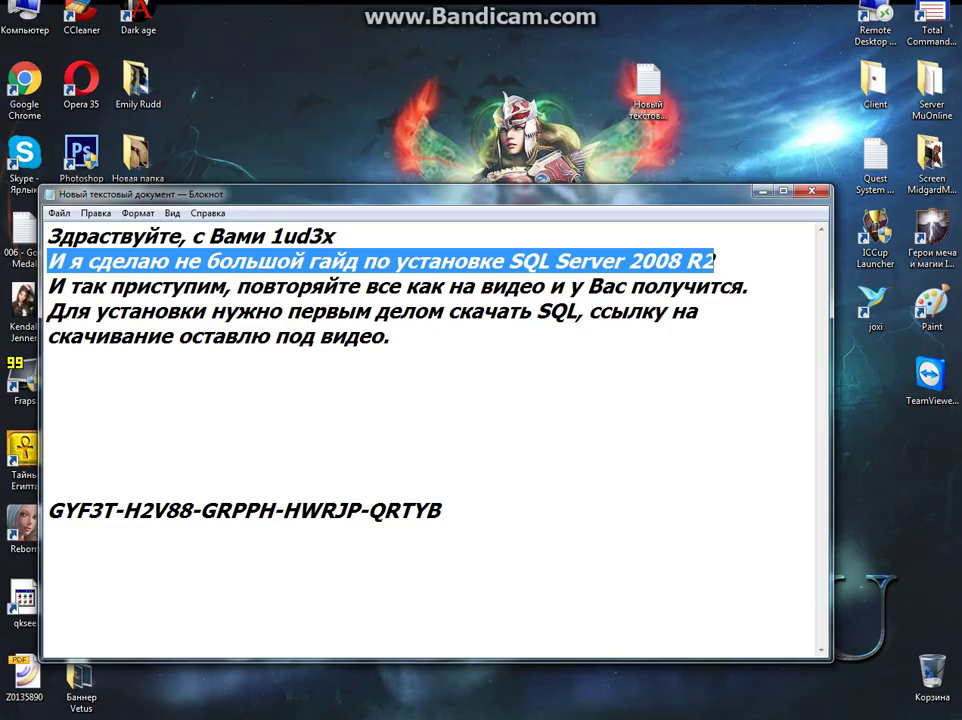
Select the intro text down to its last line, then clear the selection
{"action": "key", "text": "shift+Down"}
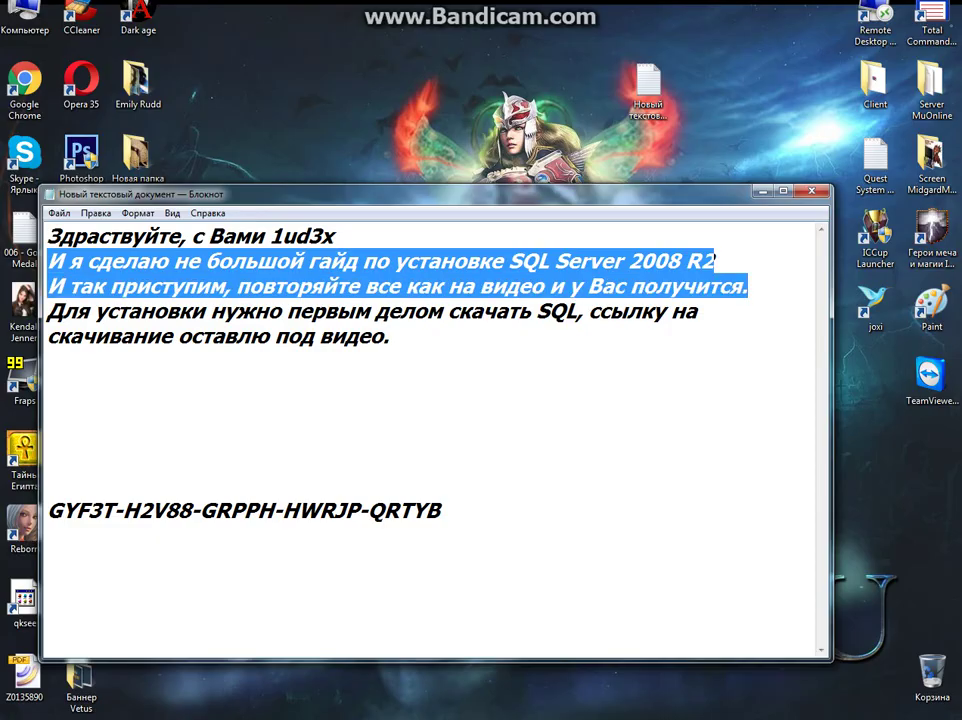
{"action": "key", "text": "shift+Down"}
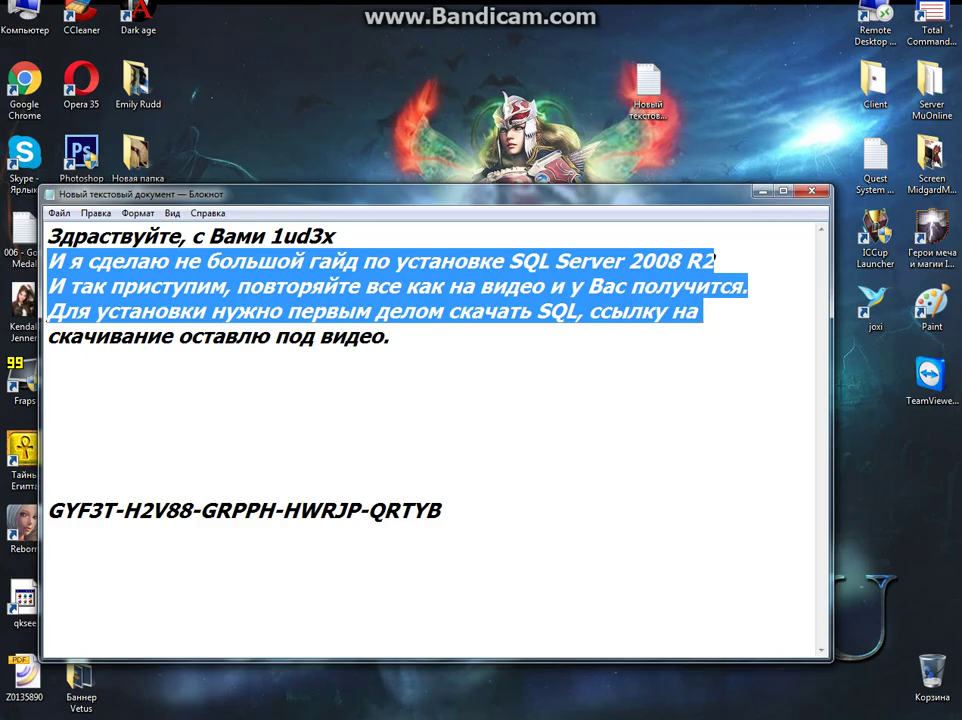
{"action": "key", "text": "shift+Down"}
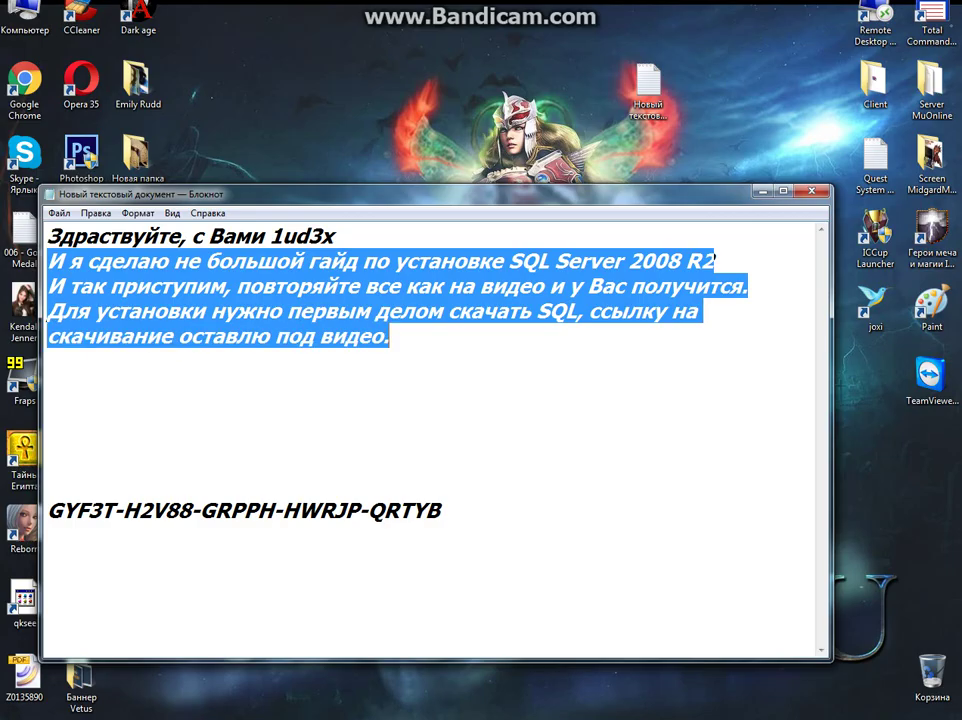
{"action": "left_click", "coordinate": [610, 376]}
{"action": "left_click", "coordinate": [240, 567]}
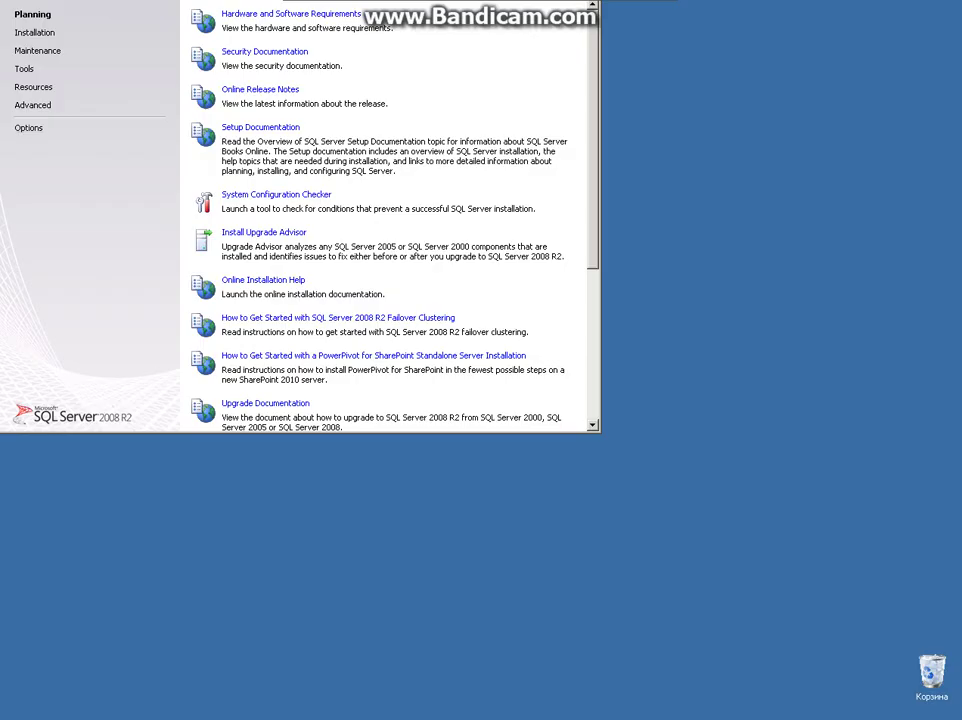
Start a new stand-alone installation and confirm the 7 passed setup support rules
{"action": "left_click", "coordinate": [38, 31]}
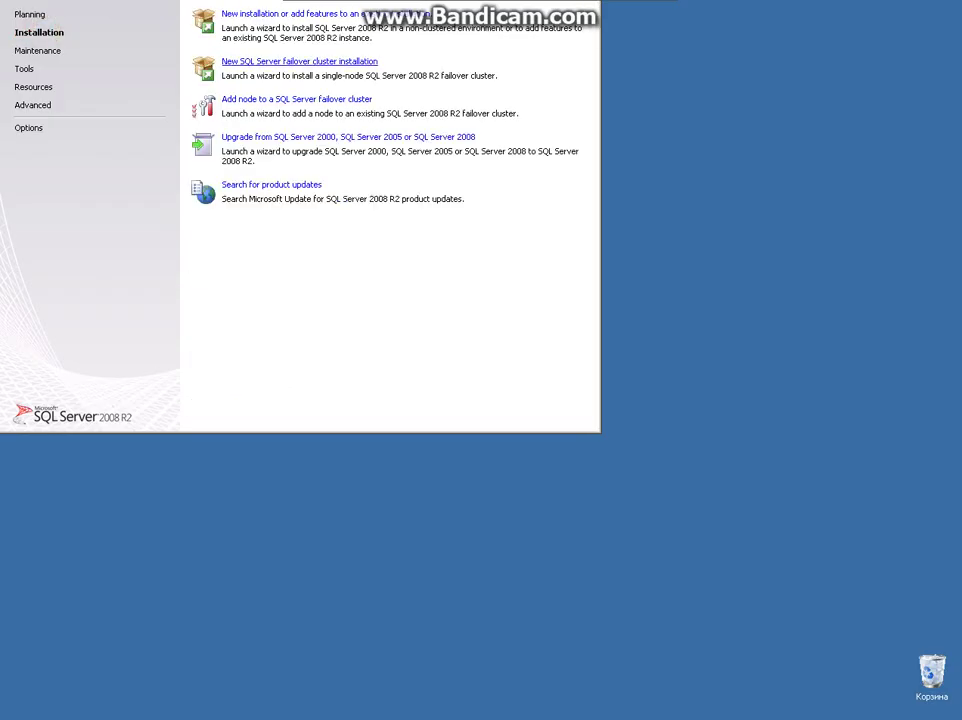
{"action": "left_click", "coordinate": [258, 14]}
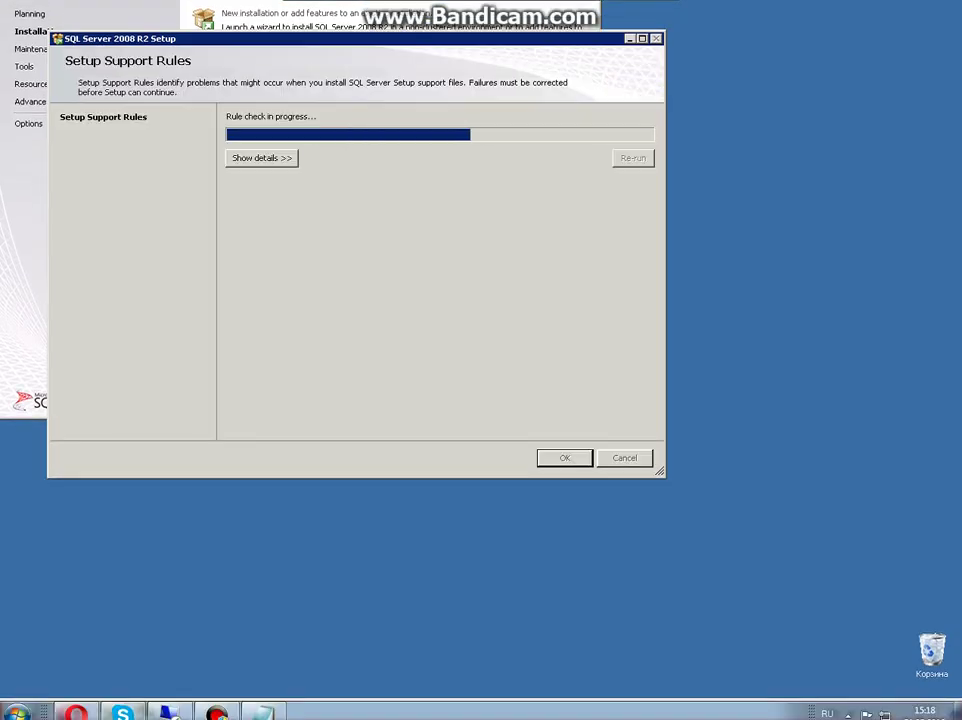
{"action": "left_click_drag", "start_coordinate": [350, 38], "coordinate": [563, 137]}
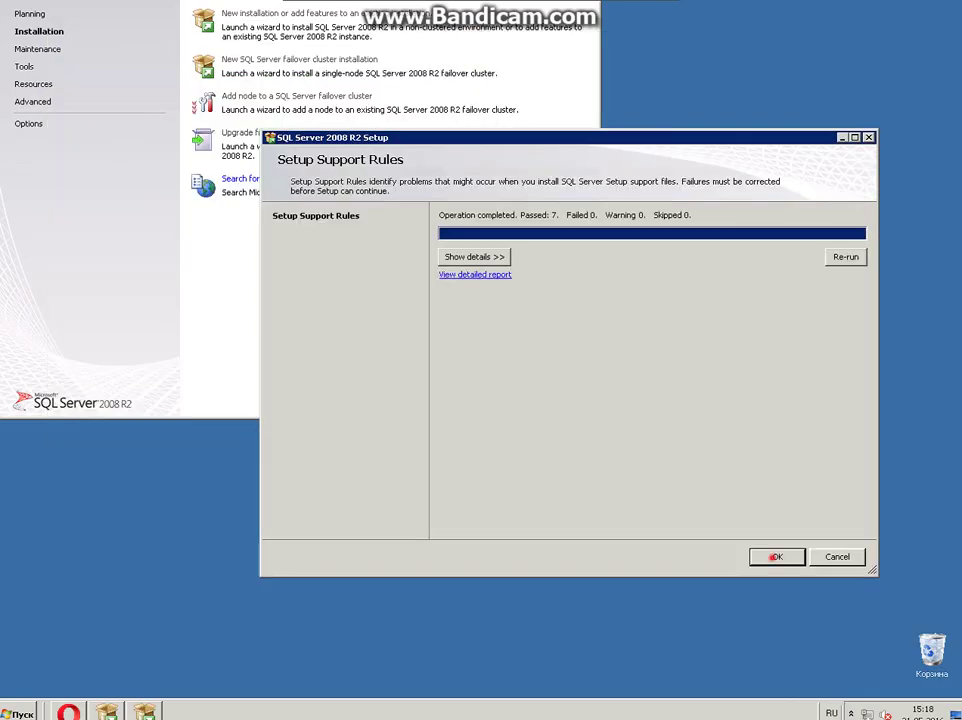
{"action": "left_click", "coordinate": [774, 557]}
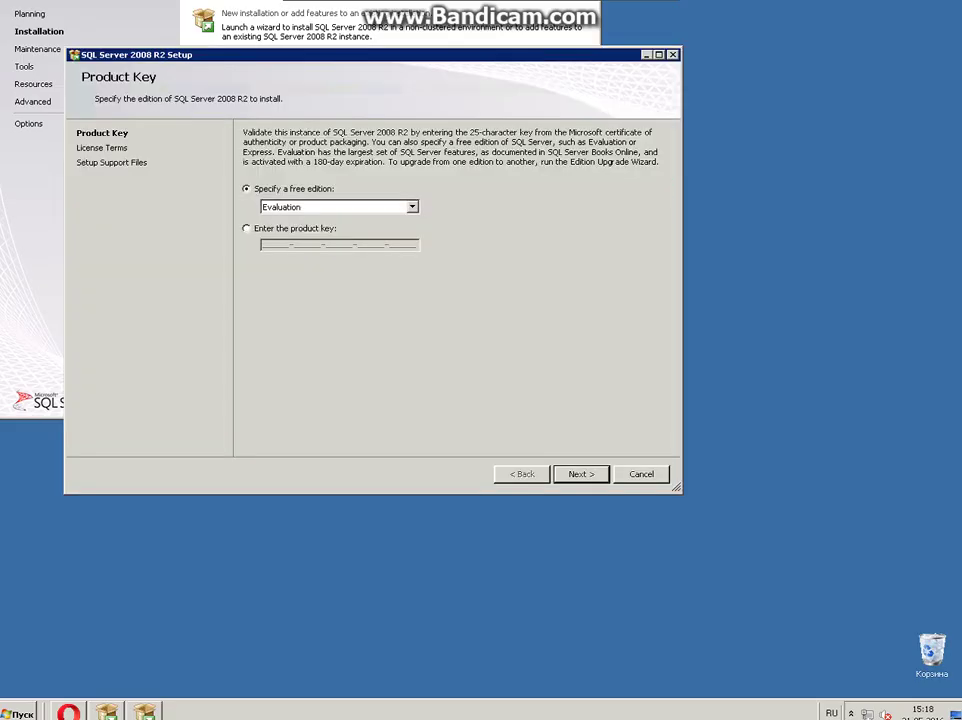
Choose 'Enter the product key', glance at Opera, and return to the Installation Center
{"action": "key", "text": "alt+e"}
{"action": "key", "text": "alt+Tab"}
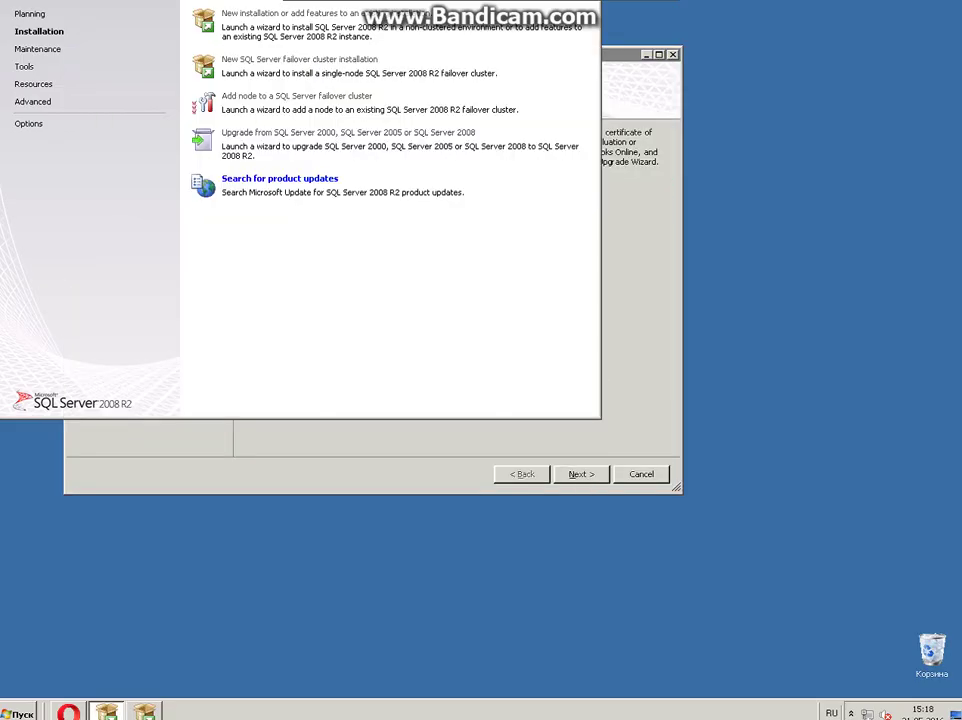
{"action": "key", "text": "alt+Tab"}
{"action": "key", "text": "alt+Tab"}
{"action": "key", "text": "alt+Tab"}
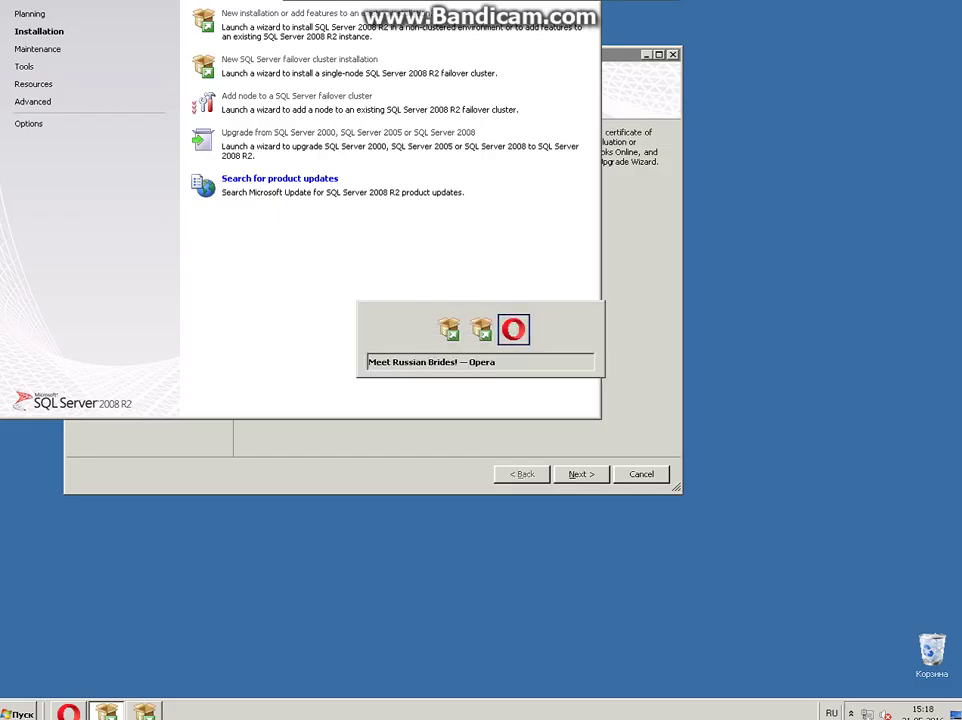
{"action": "key", "text": "alt+Tab"}
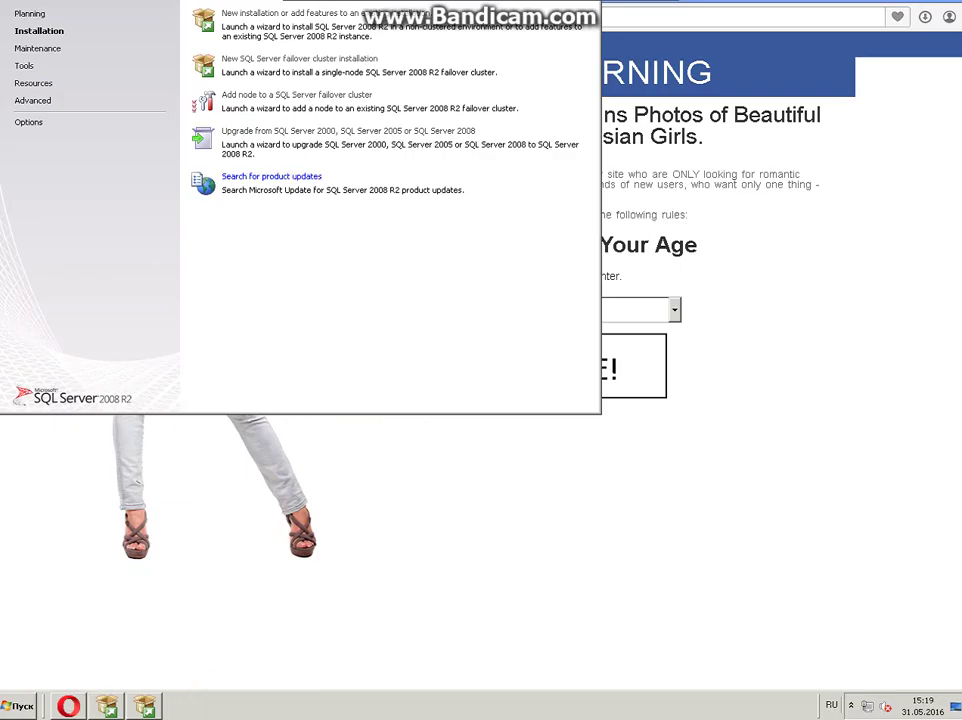
Select the product key line in Notepad and close the Opera browser window
{"action": "key", "text": "super"}
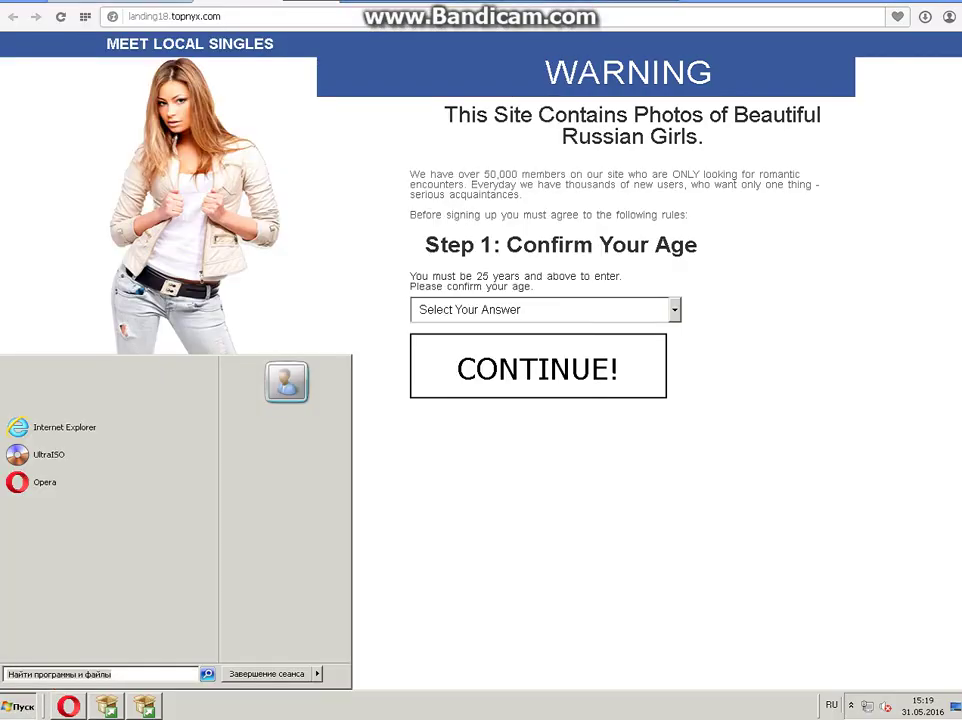
{"action": "key", "text": "super"}
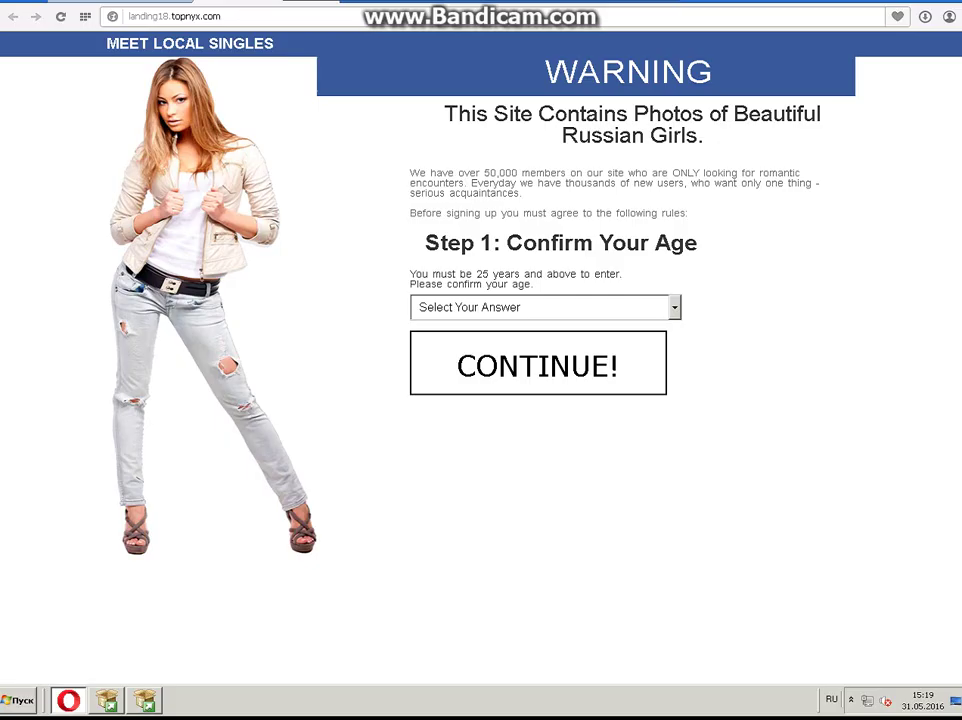
{"action": "key", "text": "alt+Tab"}
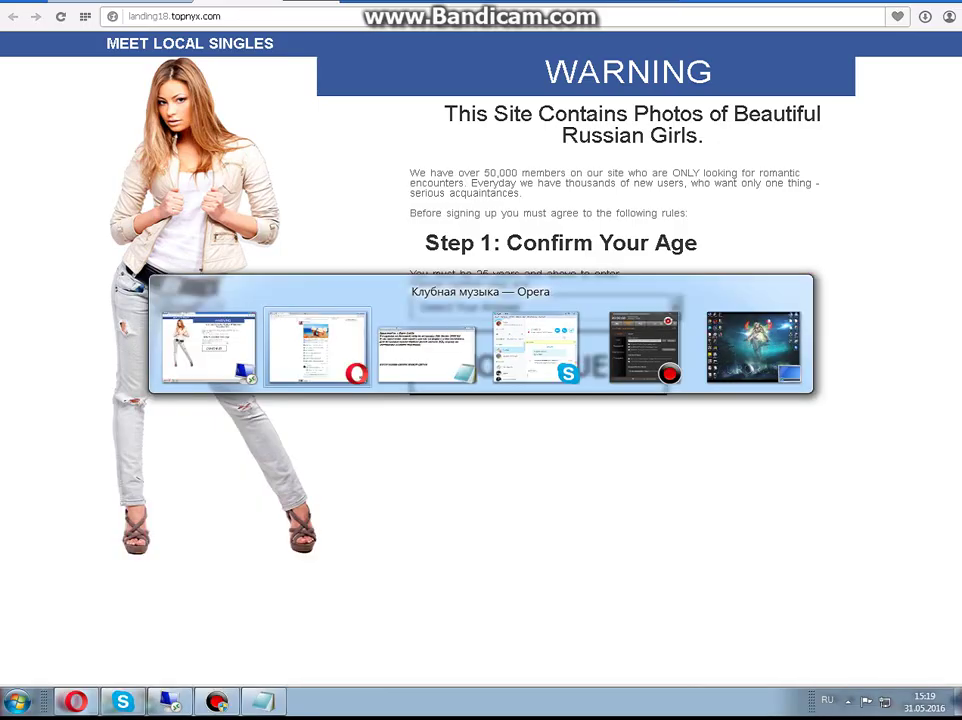
{"action": "key", "text": "alt"}
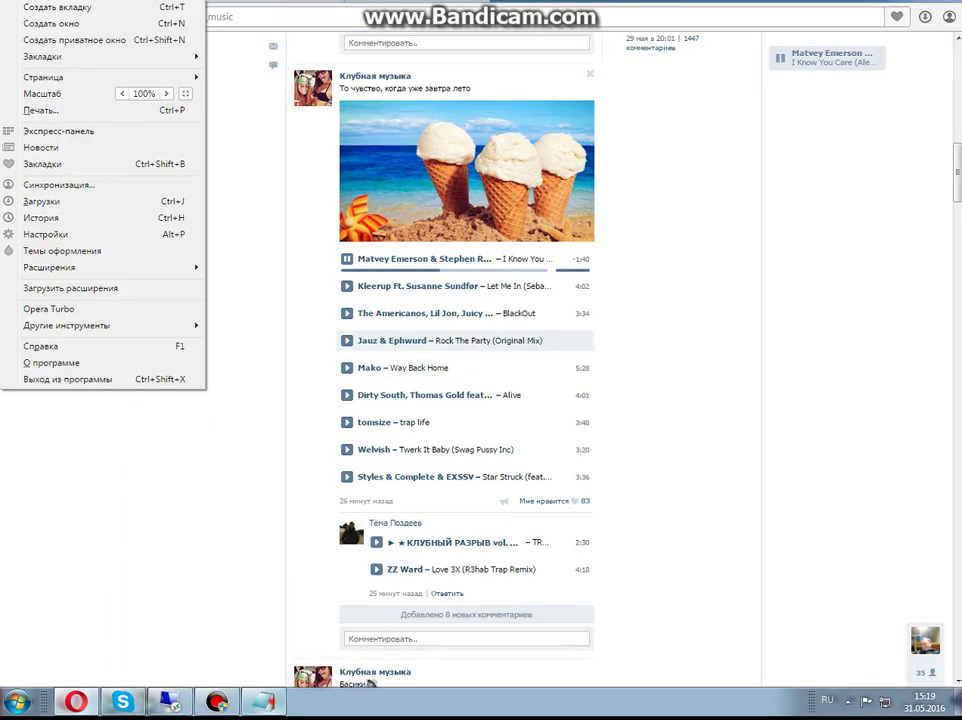
{"action": "key", "text": "alt+Tab"}
{"action": "left_click_drag", "start_coordinate": [442, 484], "coordinate": [46, 484]}
{"action": "key", "text": "ctrl+c"}
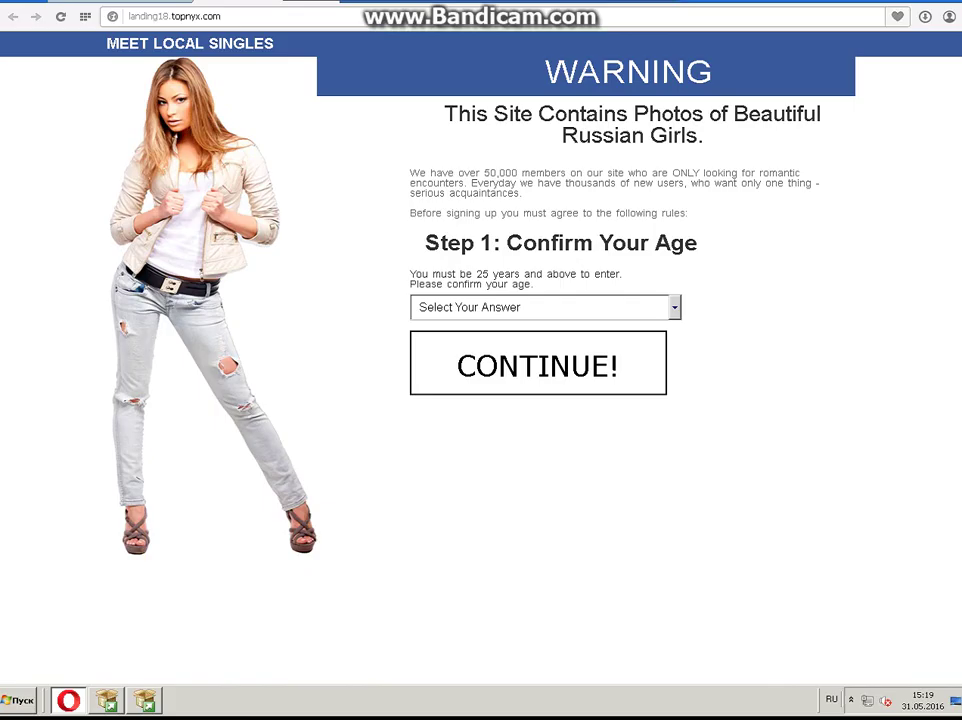
{"action": "right_click", "coordinate": [68, 700]}
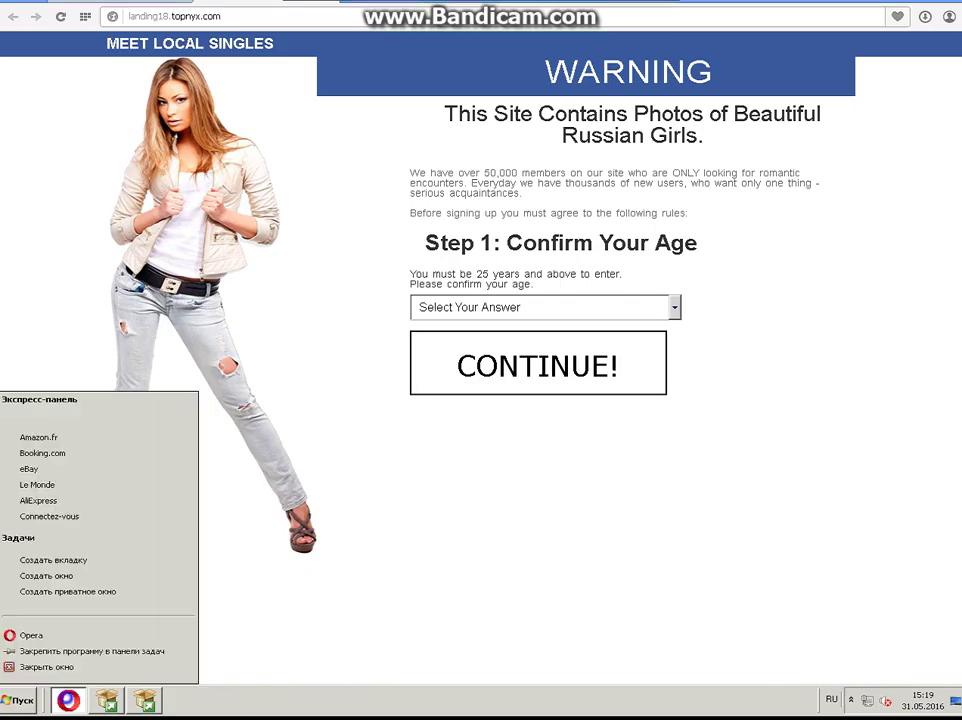
{"action": "left_click", "coordinate": [60, 667]}
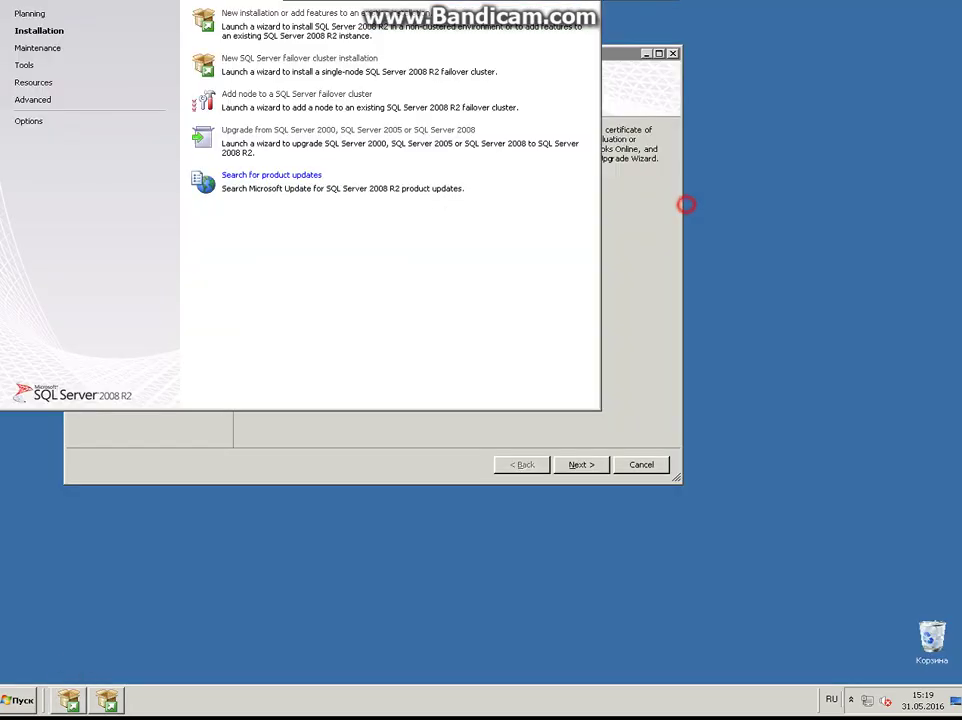
Paste the product key, accept the license terms, and install the setup support files
{"action": "left_click", "coordinate": [631, 204]}
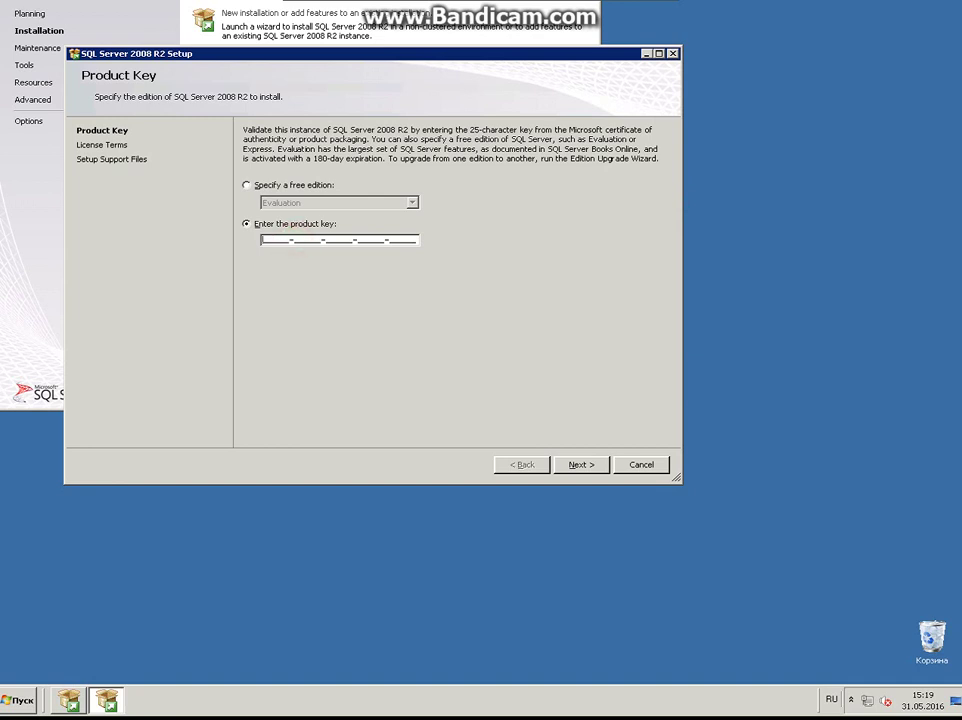
{"action": "key", "text": "ctrl+v"}
{"action": "left_click", "coordinate": [581, 464]}
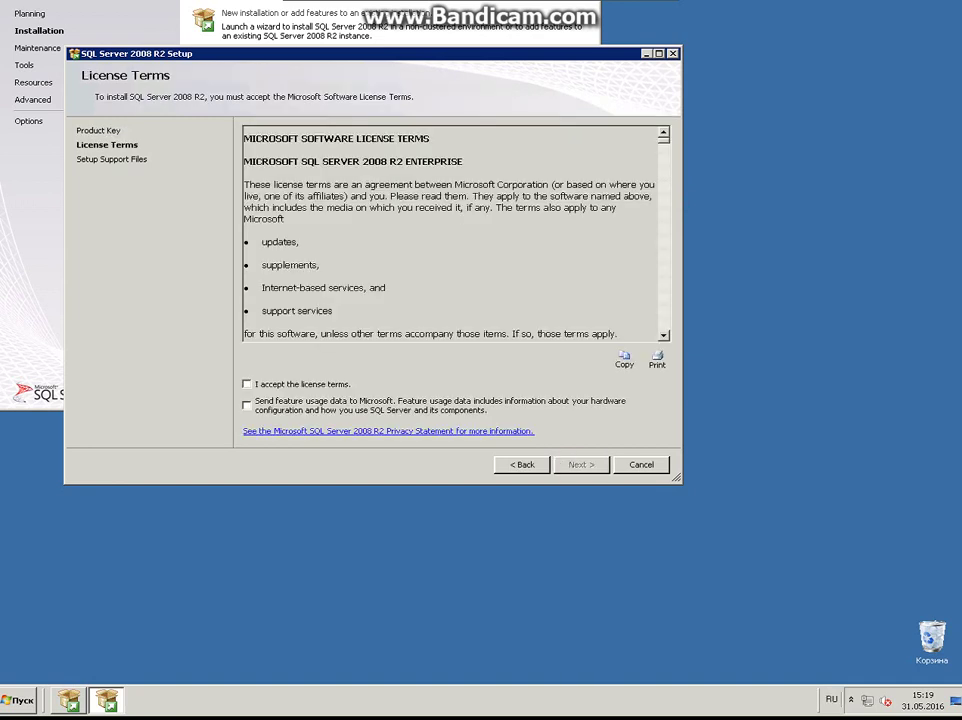
{"action": "left_click", "coordinate": [247, 384]}
{"action": "left_click", "coordinate": [583, 464]}
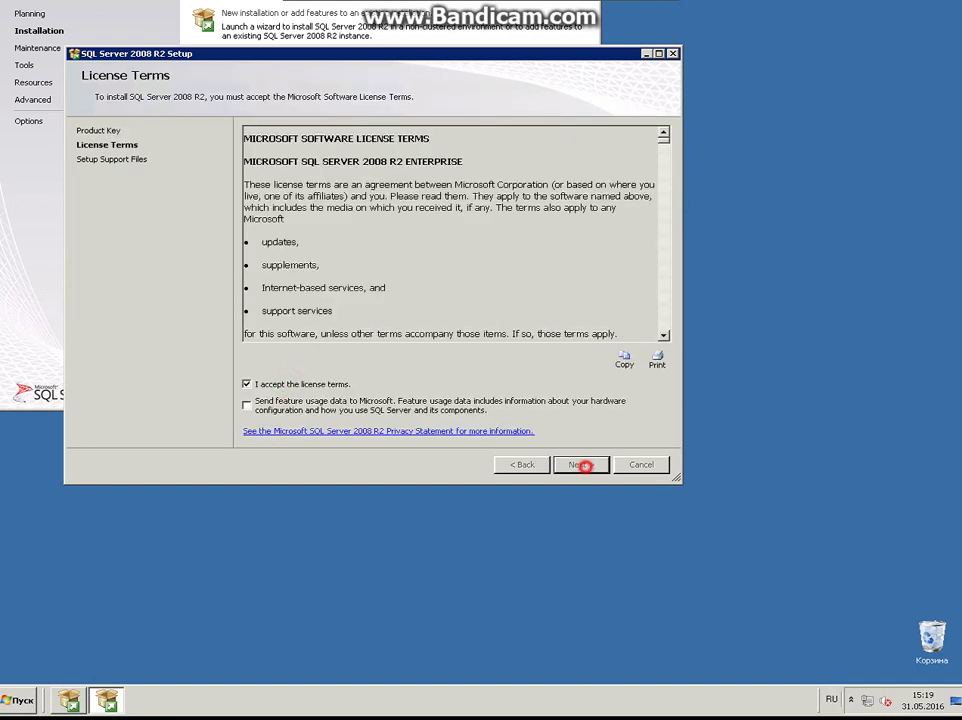
{"action": "left_click", "coordinate": [581, 464]}
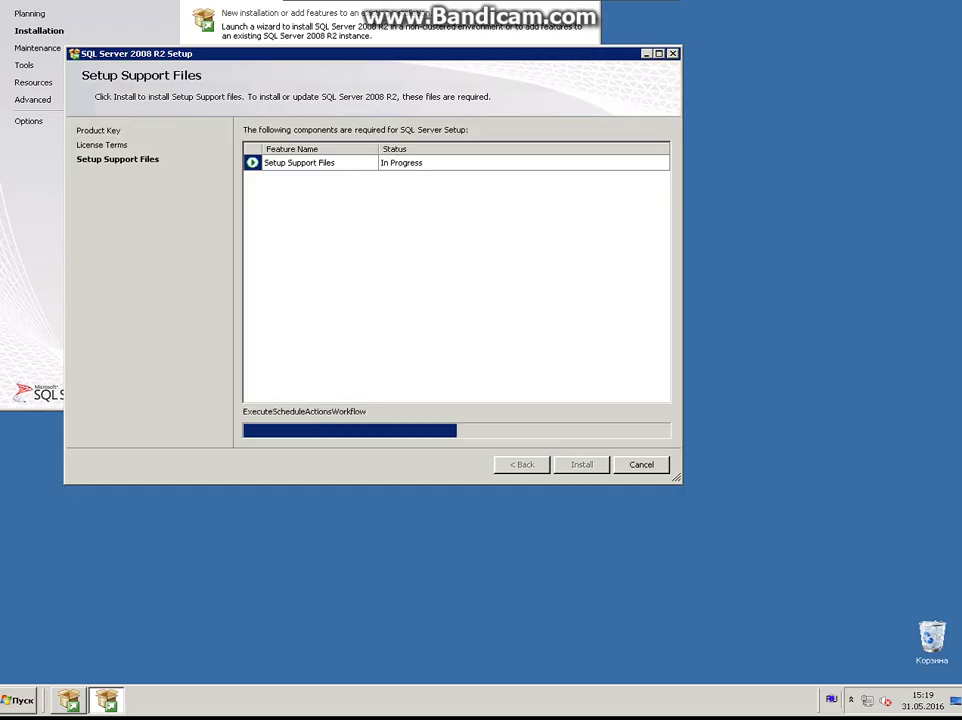
Change the input-language switching shortcut to CTRL + SHIFT and apply it
{"action": "right_click", "coordinate": [831, 699]}
{"action": "left_click", "coordinate": [826, 675]}
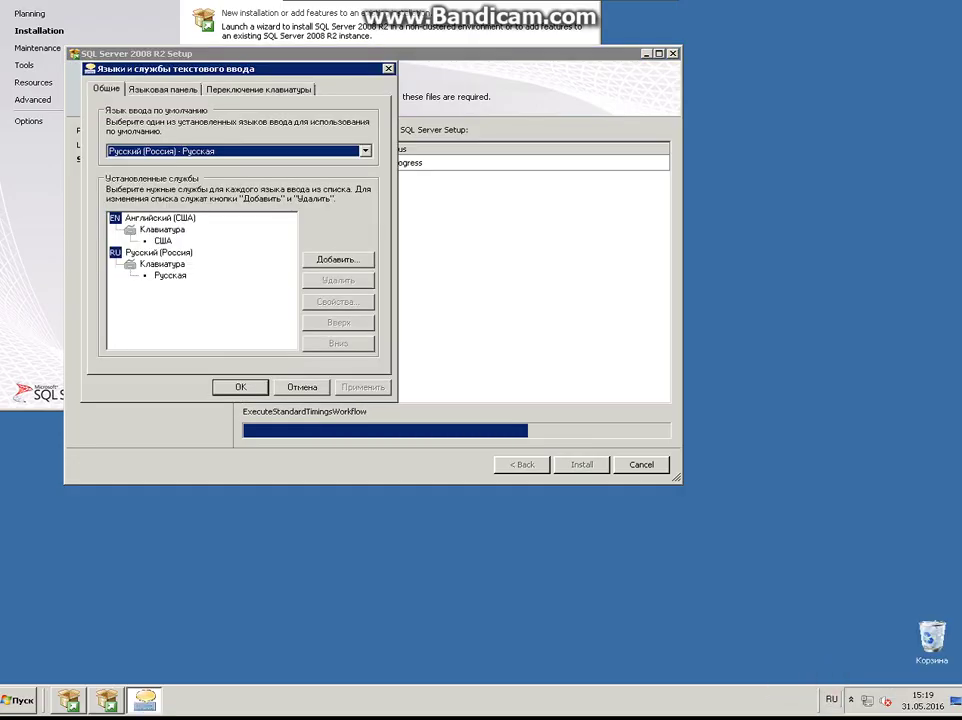
{"action": "left_click", "coordinate": [272, 89]}
{"action": "left_click", "coordinate": [307, 347]}
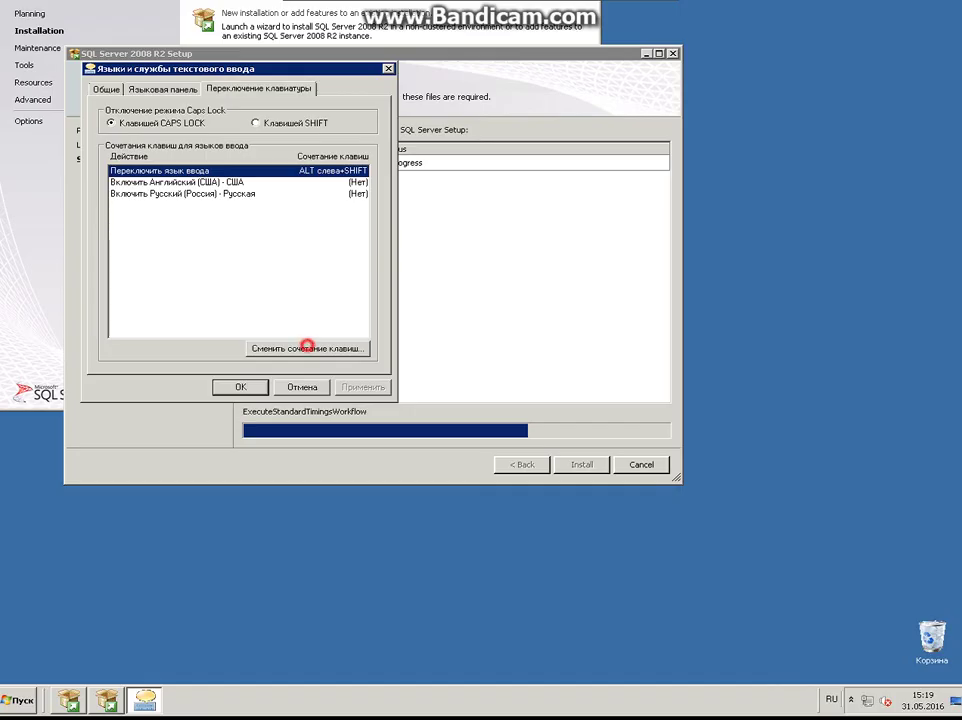
{"action": "left_click", "coordinate": [106, 147]}
{"action": "left_click", "coordinate": [387, 172]}
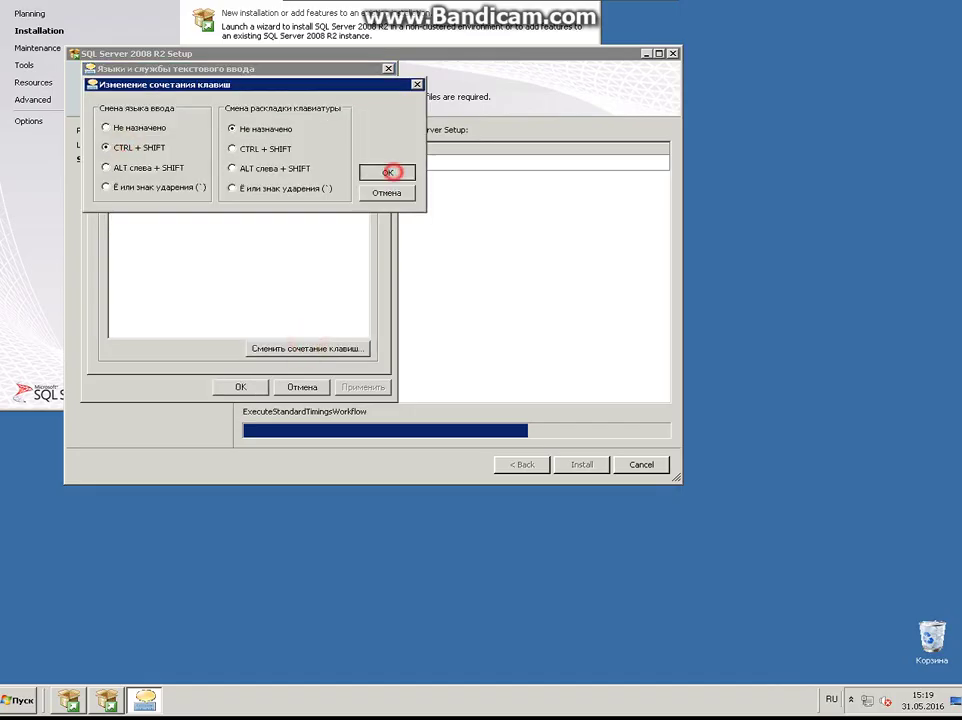
{"action": "left_click", "coordinate": [358, 390]}
{"action": "left_click", "coordinate": [243, 387]}
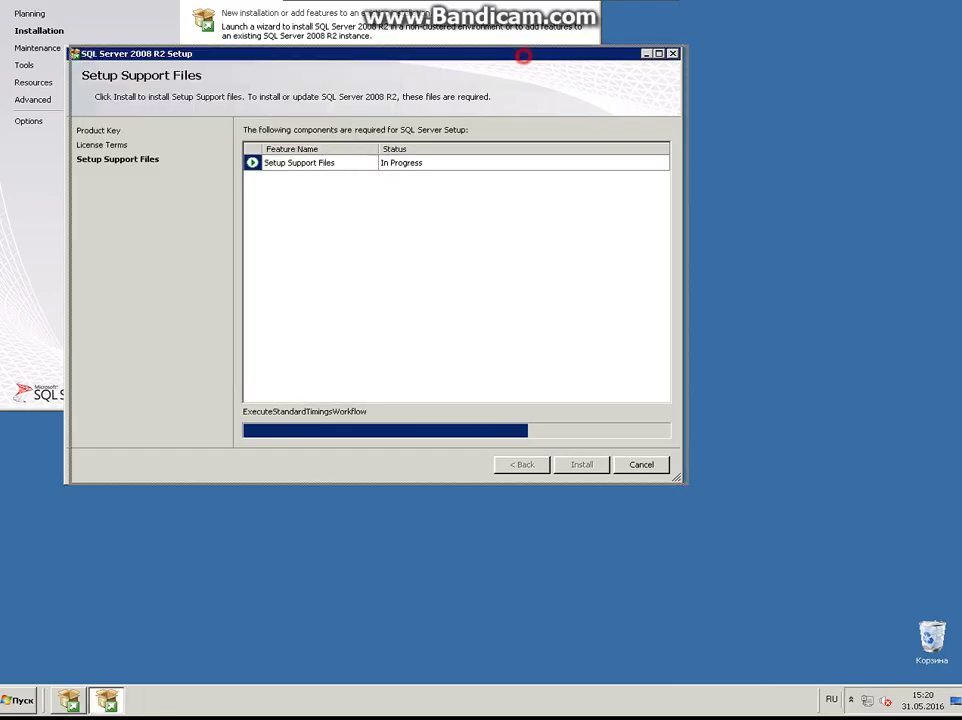
{"action": "left_click_drag", "start_coordinate": [521, 55], "coordinate": [604, 90]}
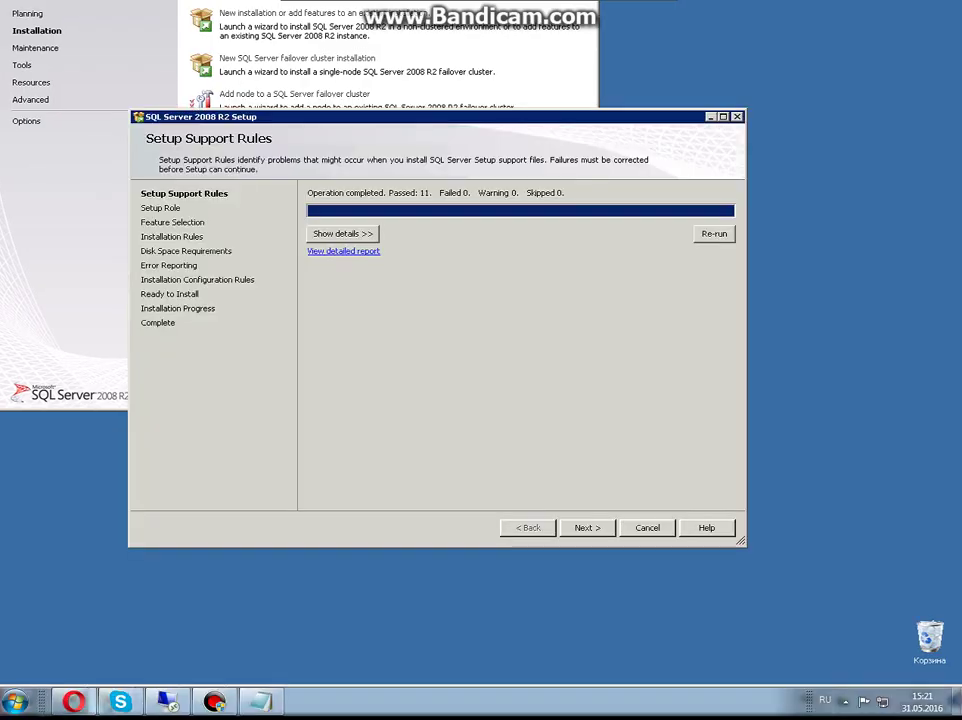
Select Database Engine Services, Replication, Full-Text Search and Management Tools Basic and Complete
{"action": "key", "text": "Return"}
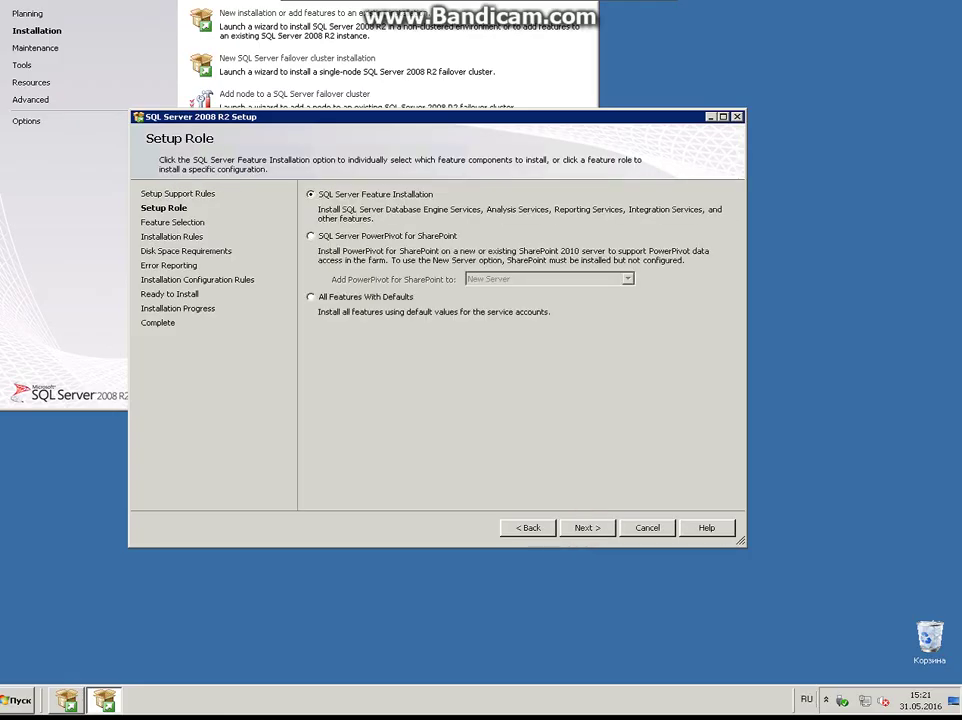
{"action": "left_click", "coordinate": [590, 527]}
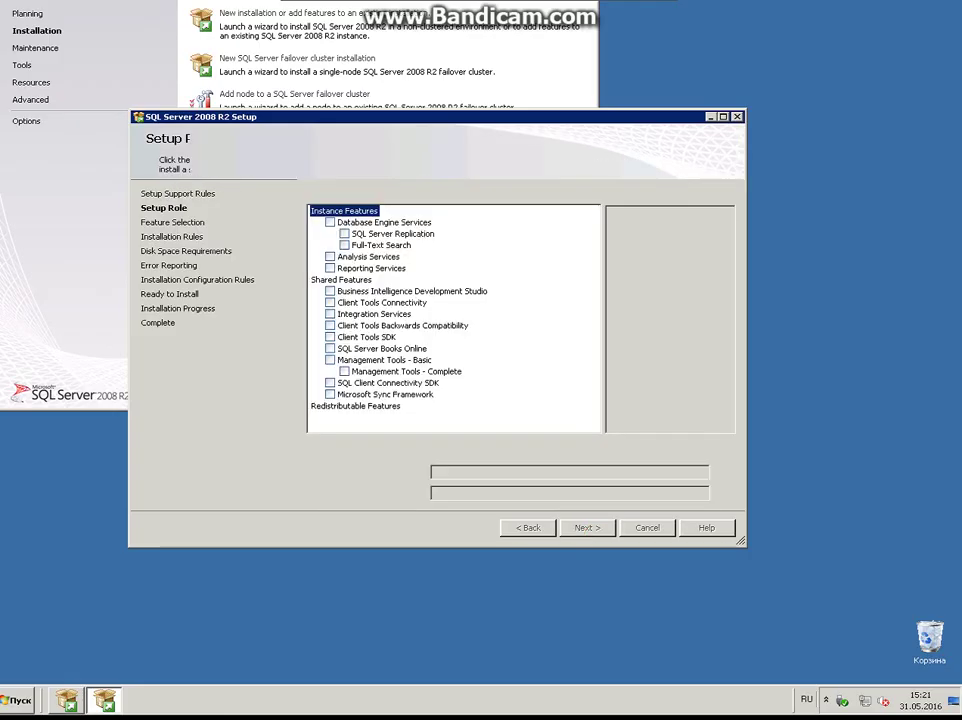
{"action": "left_click", "coordinate": [331, 222]}
{"action": "left_click", "coordinate": [344, 233]}
{"action": "left_click", "coordinate": [344, 245]}
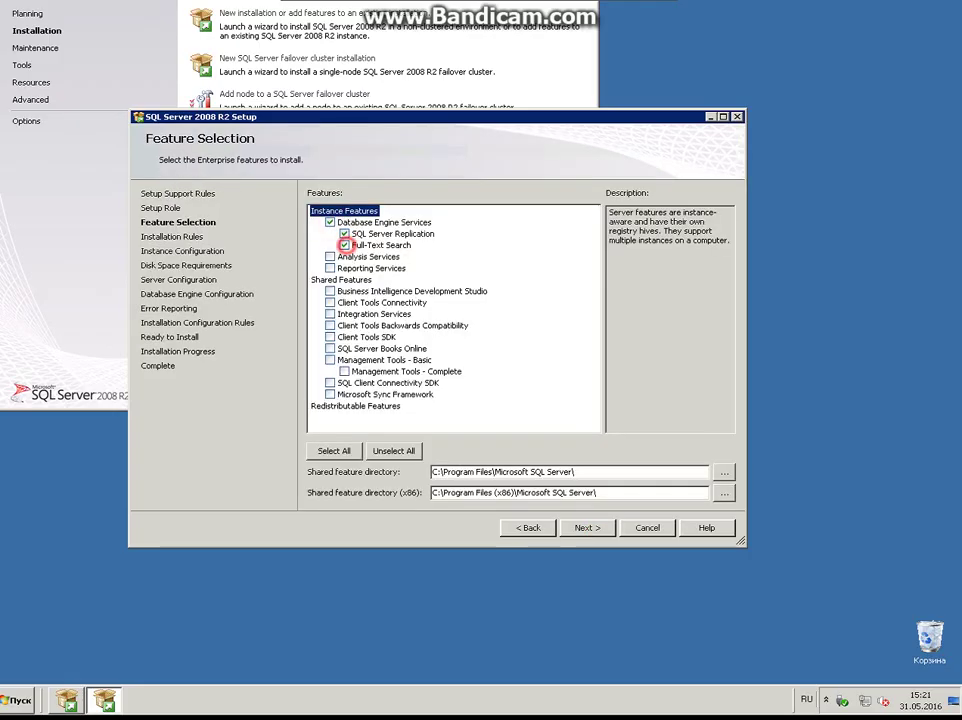
{"action": "left_click", "coordinate": [330, 359]}
{"action": "left_click", "coordinate": [344, 371]}
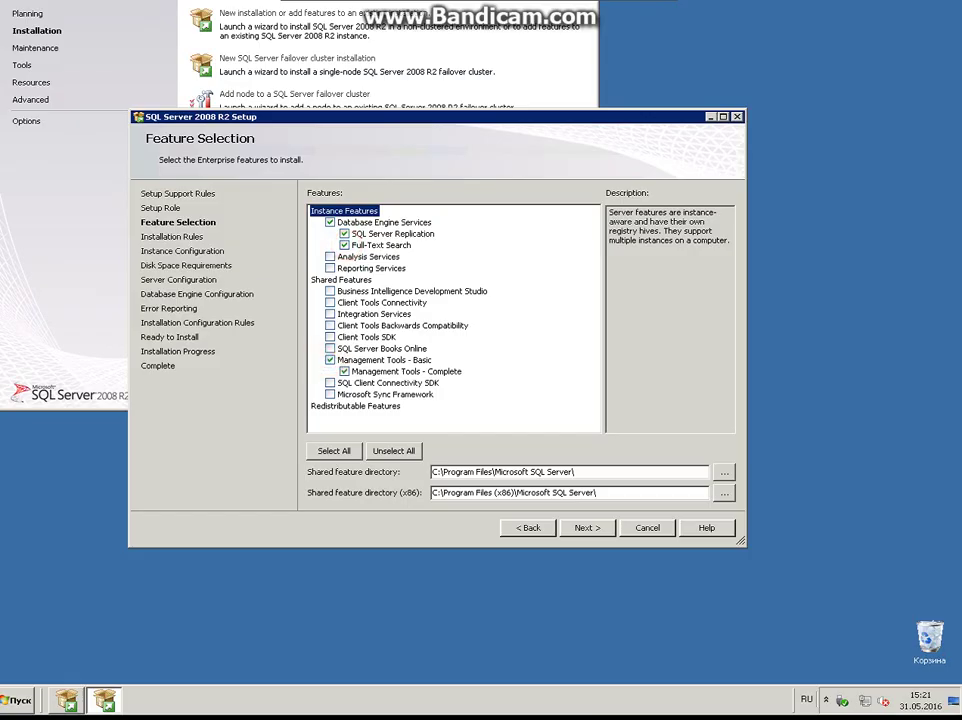
{"action": "left_click", "coordinate": [586, 527]}
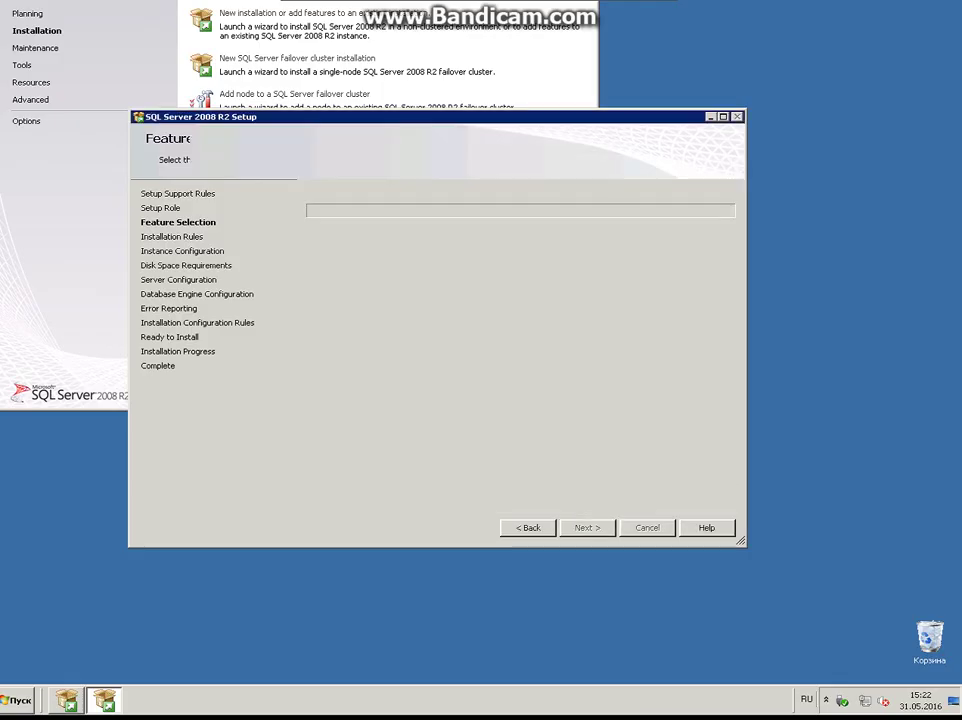
Accept the Installation Rules, Instance Configuration and Disk Space pages as they are
{"action": "left_click", "coordinate": [592, 526]}
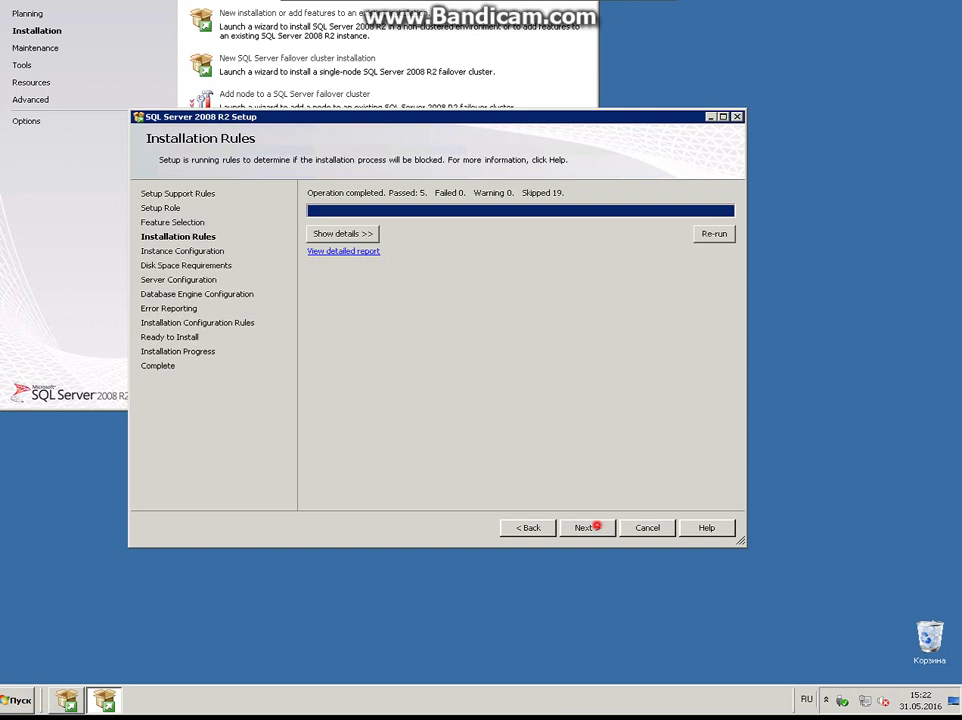
{"action": "left_click", "coordinate": [590, 527]}
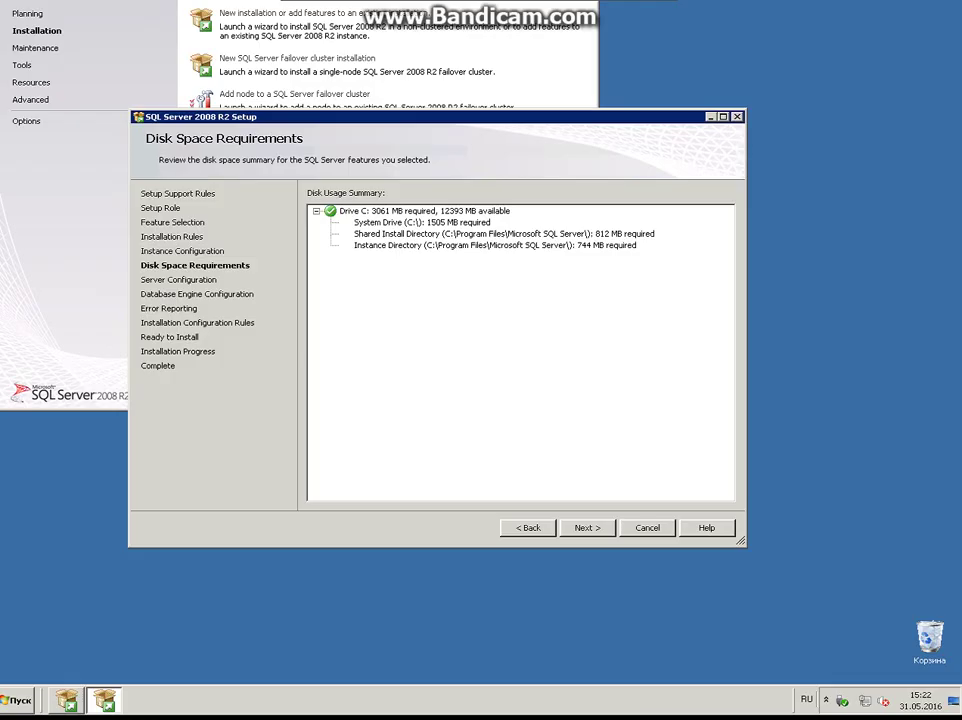
{"action": "left_click", "coordinate": [580, 527]}
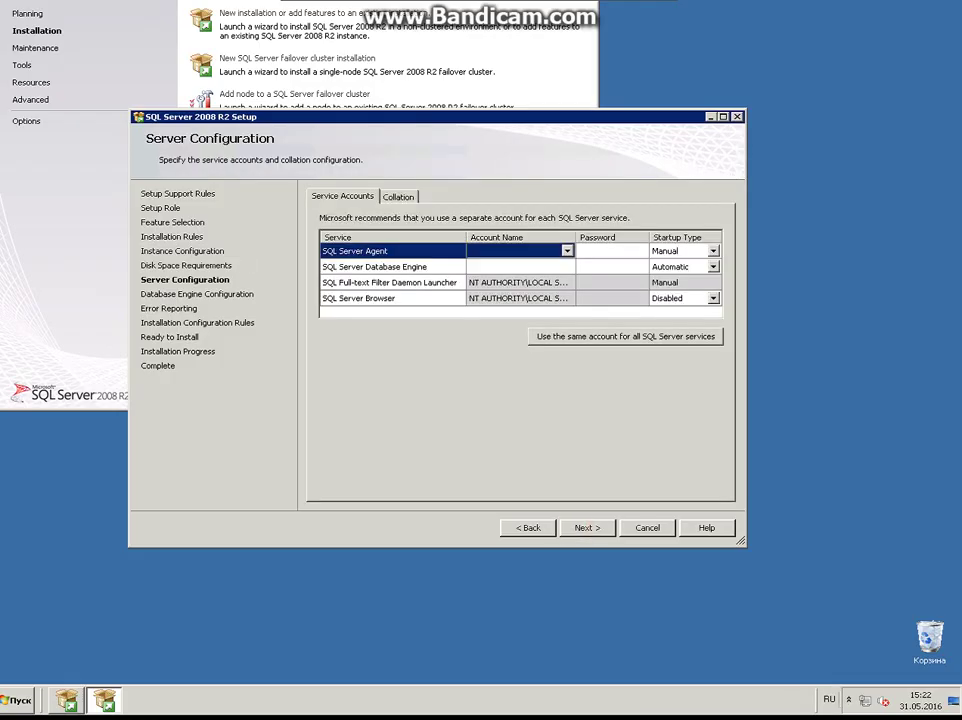
Run SQL Server Agent and Database Engine as NETWORK SERVICE, then choose Mixed Mode authentication
{"action": "left_click", "coordinate": [567, 251]}
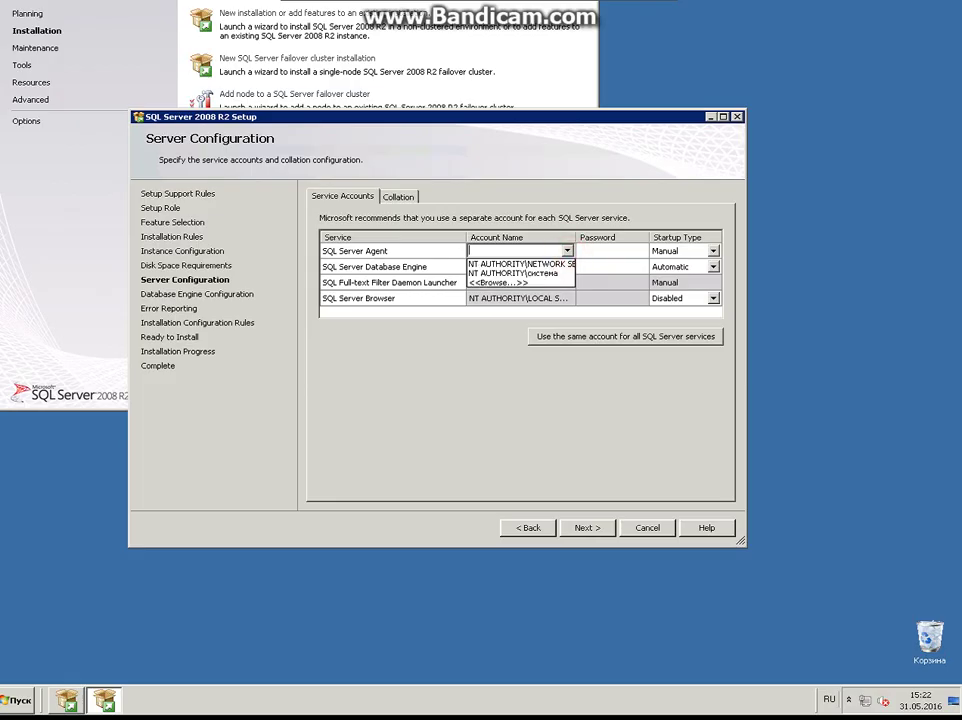
{"action": "left_click", "coordinate": [566, 264]}
{"action": "left_click", "coordinate": [566, 266]}
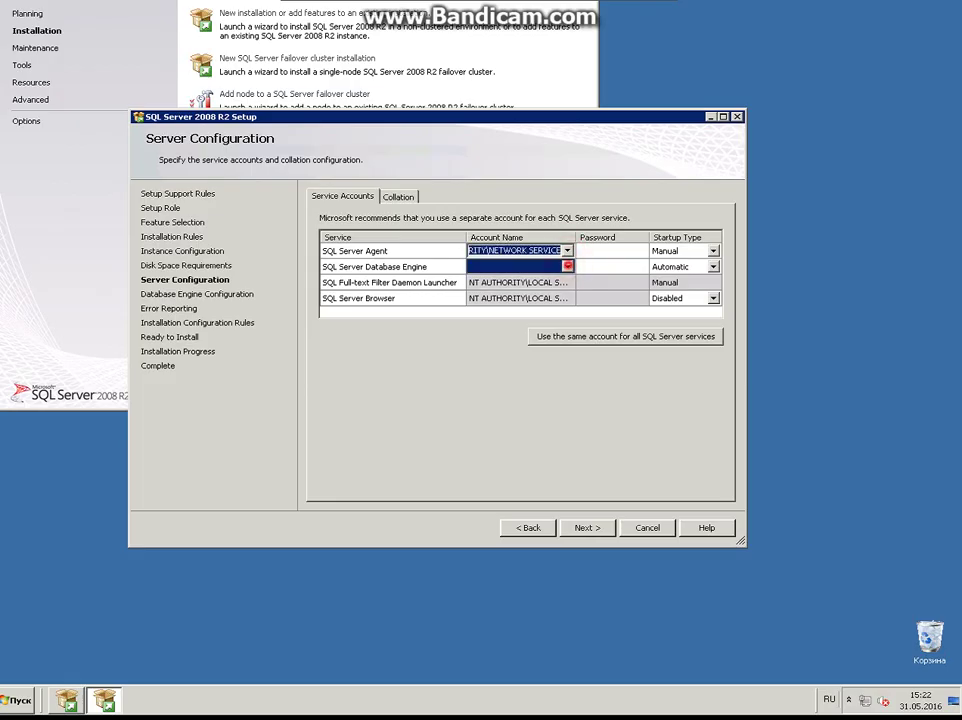
{"action": "left_click", "coordinate": [567, 266]}
{"action": "key", "text": "Return"}
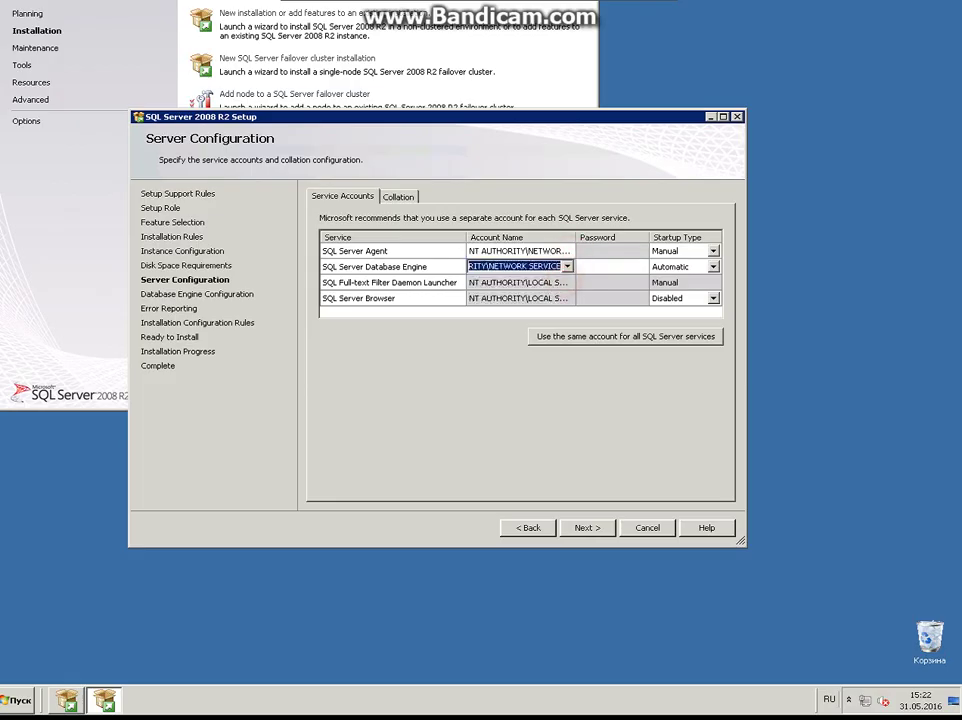
{"action": "left_click", "coordinate": [583, 527]}
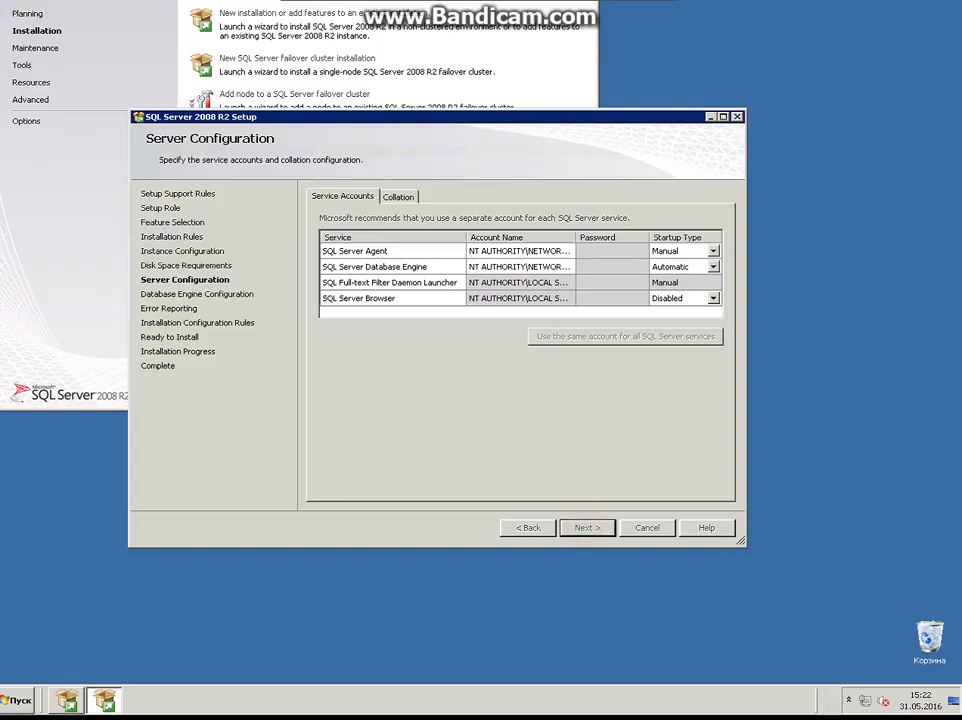
{"action": "left_click", "coordinate": [346, 271]}
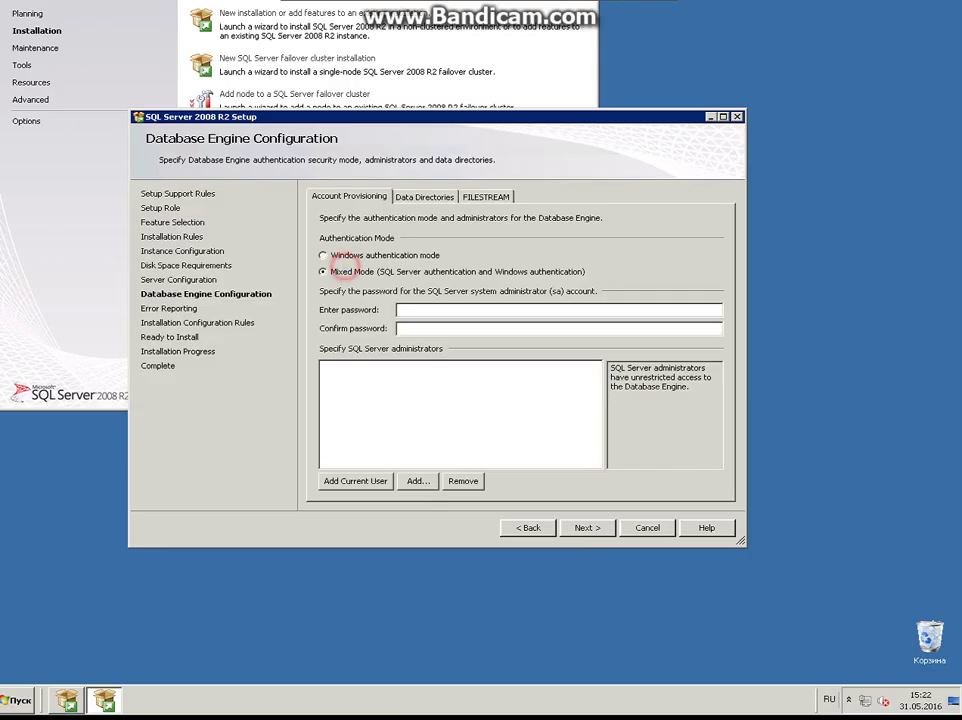
Enter and confirm the sa password and add the current user as SQL Server administrator
{"action": "left_click", "coordinate": [422, 312]}
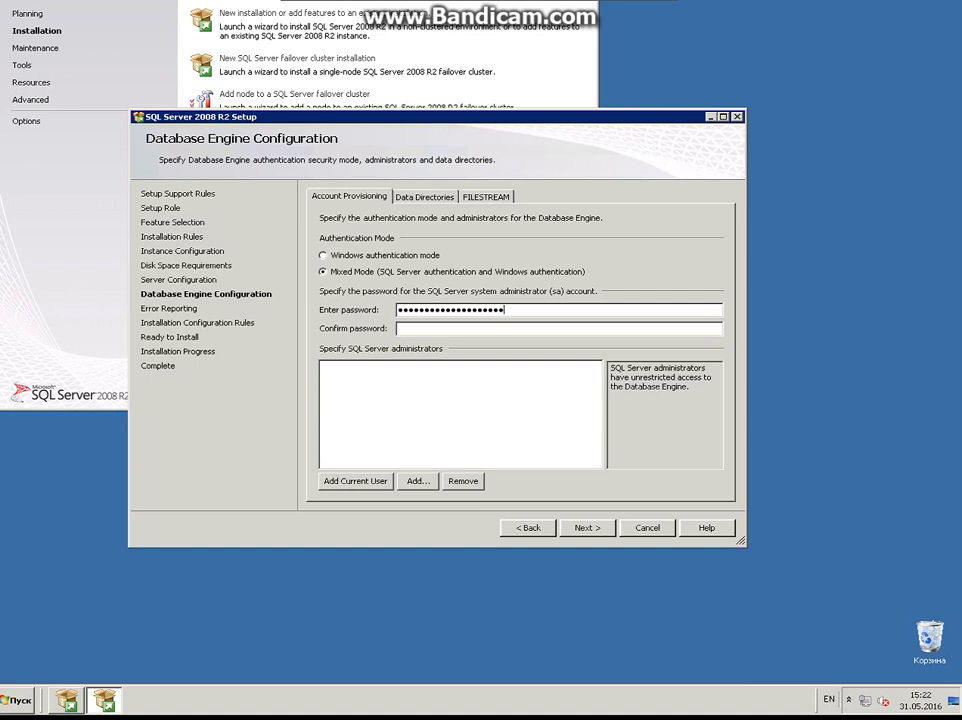
{"action": "key", "text": "BackSpace"}
{"action": "key", "text": "BackSpace"}
{"action": "key", "text": "BackSpace"}
{"action": "key", "text": "BackSpace"}
{"action": "key", "text": "BackSpace"}
{"action": "key", "text": "BackSpace"}
{"action": "key", "text": "BackSpace"}
{"action": "key", "text": "BackSpace"}
{"action": "key", "text": "BackSpace"}
{"action": "key", "text": "BackSpace"}
{"action": "key", "text": "BackSpace"}
{"action": "key", "text": "BackSpace"}
{"action": "key", "text": "BackSpace"}
{"action": "key", "text": "BackSpace"}
{"action": "key", "text": "BackSpace"}
{"action": "key", "text": "BackSpace"}
{"action": "key", "text": "BackSpace"}
{"action": "key", "text": "BackSpace"}
{"action": "key", "text": "BackSpace"}
{"action": "key", "text": "BackSpace"}
{"action": "type", "text": "123456"}
{"action": "left_click", "coordinate": [365, 481]}
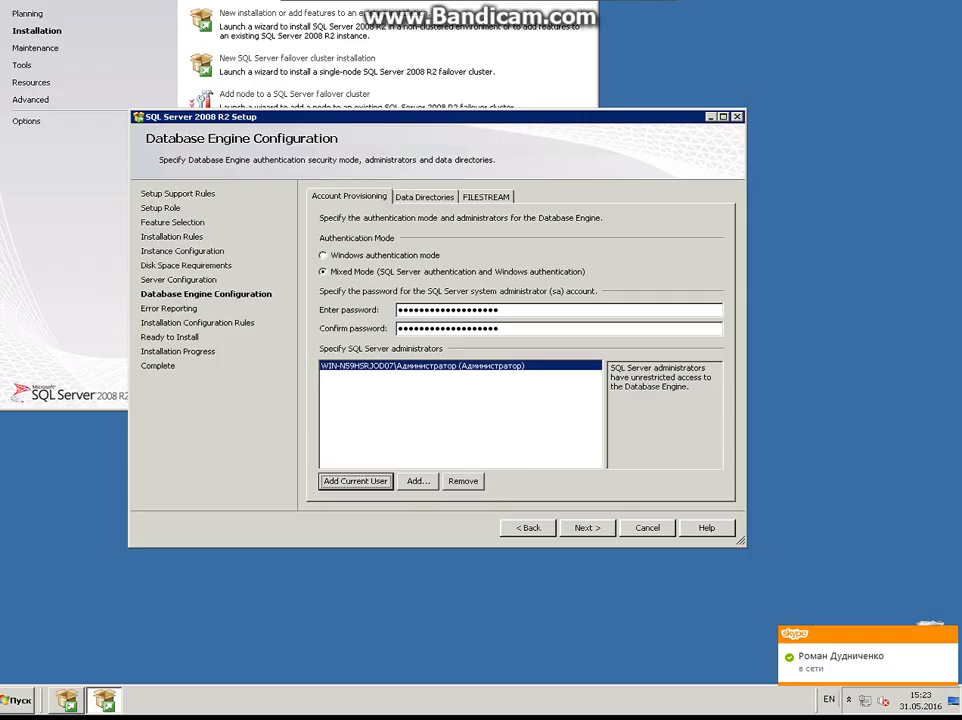
{"action": "left_click", "coordinate": [582, 527]}
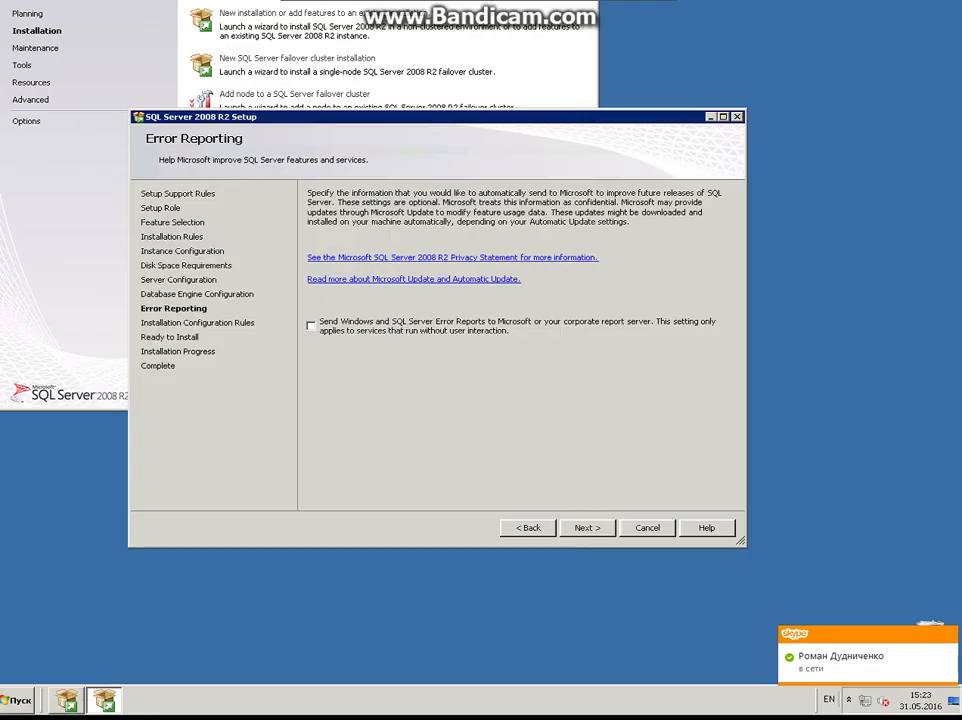
Pass the configuration rules and start the install from the Ready to Install page
{"action": "left_click", "coordinate": [582, 527]}
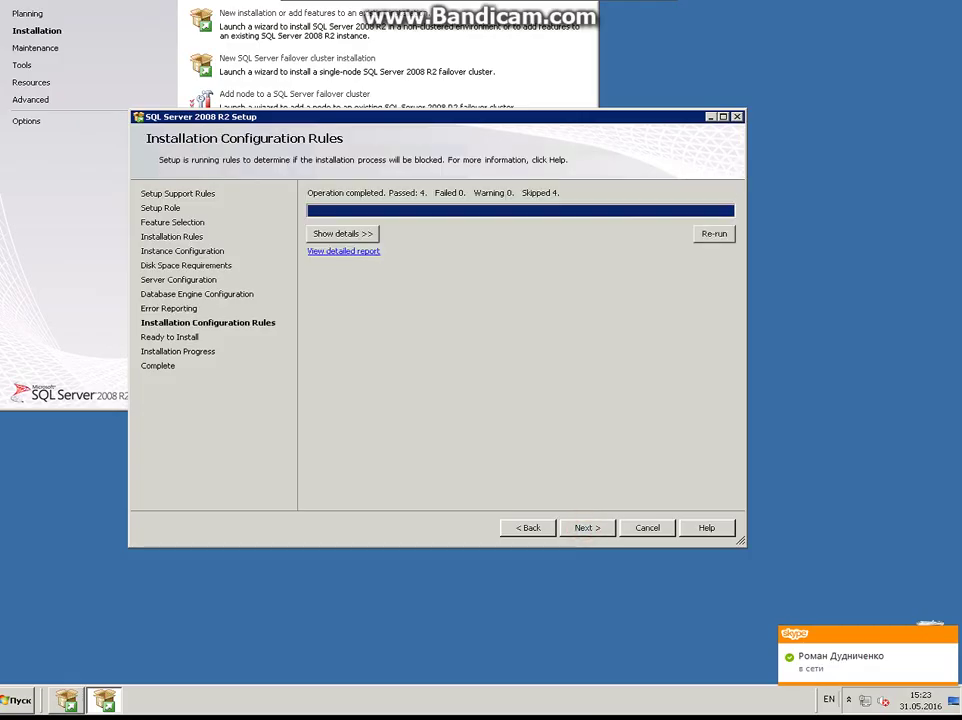
{"action": "left_click", "coordinate": [587, 527]}
{"action": "left_click", "coordinate": [590, 528]}
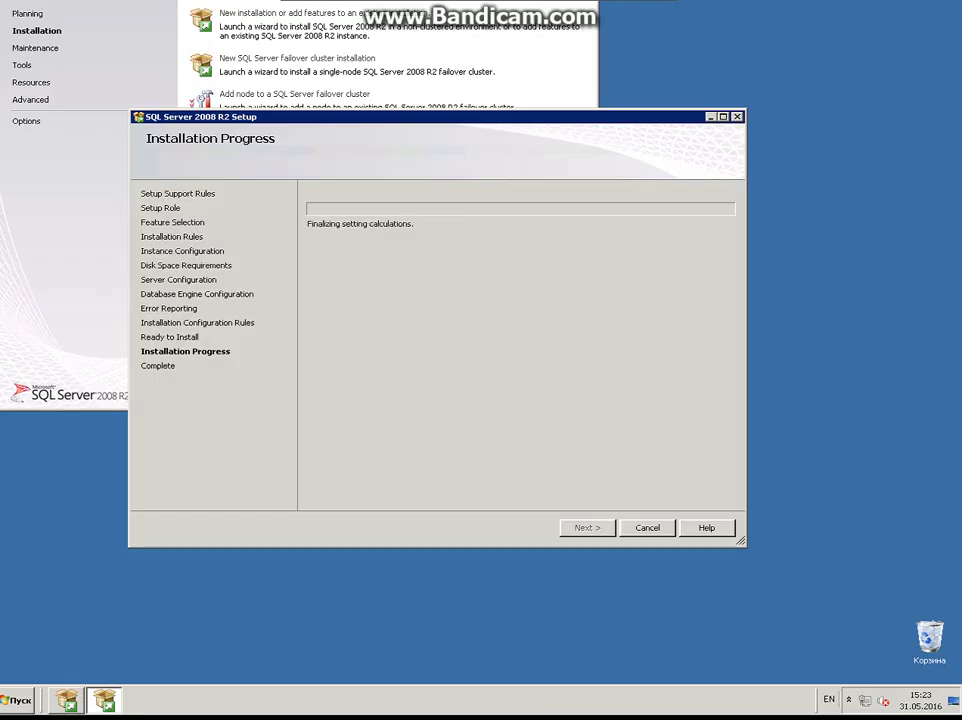
Dismiss the Start menu and bring the Notepad guide notes back from the taskbar
{"action": "key", "text": "super"}
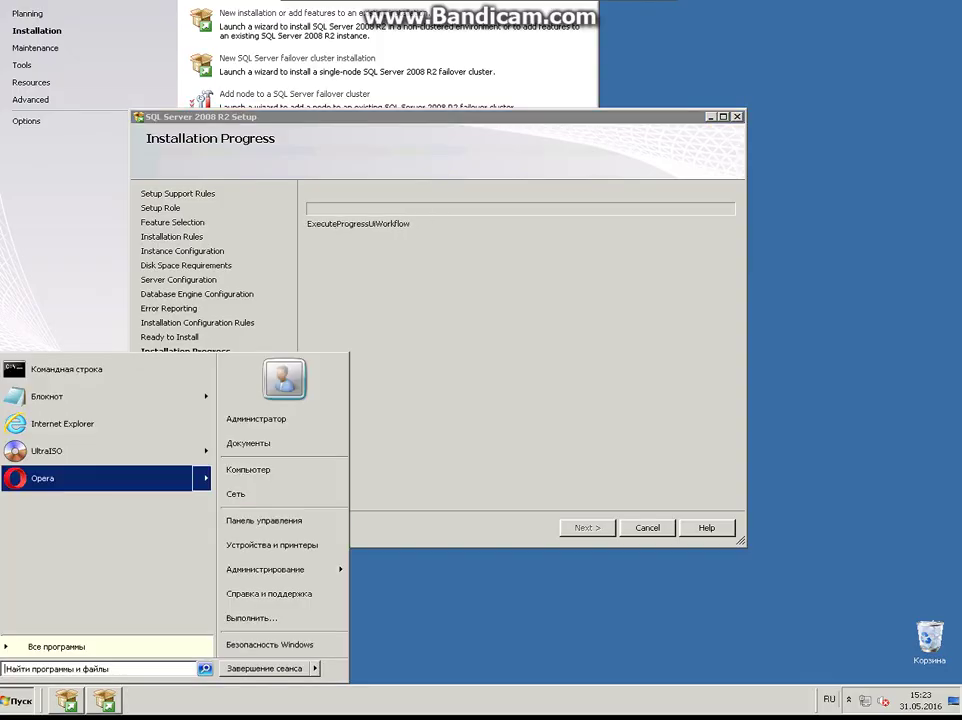
{"action": "left_click", "coordinate": [429, 612]}
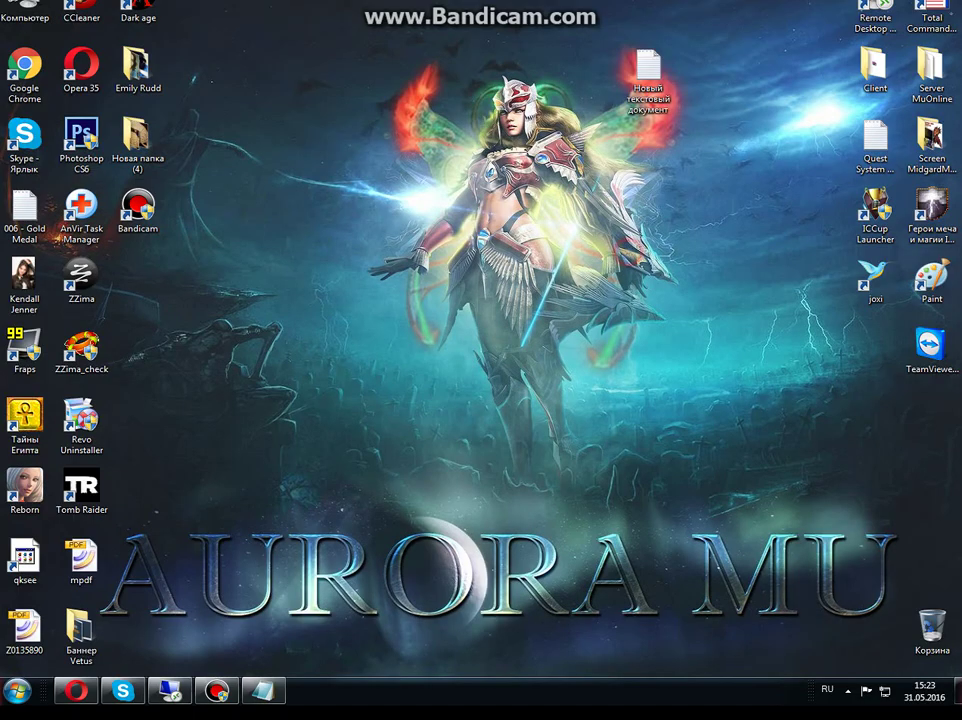
{"action": "left_click", "coordinate": [288, 693]}
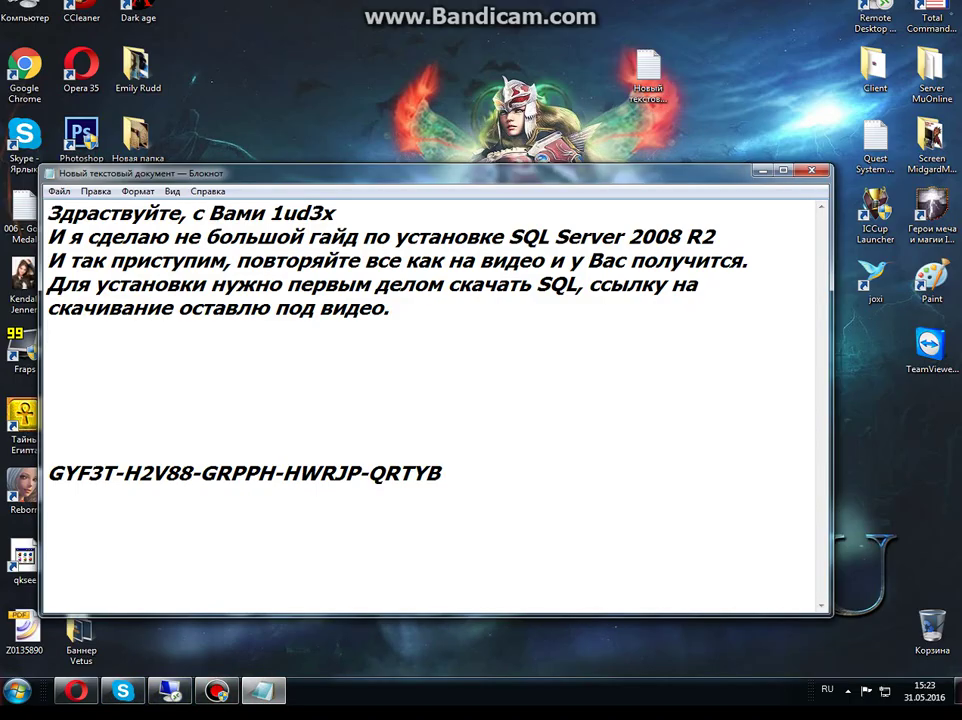
{"action": "left_click", "coordinate": [414, 301]}
On a new line below the guide, type 'Всё установка пошла=)', fixing typos
{"action": "key", "text": "Return"}
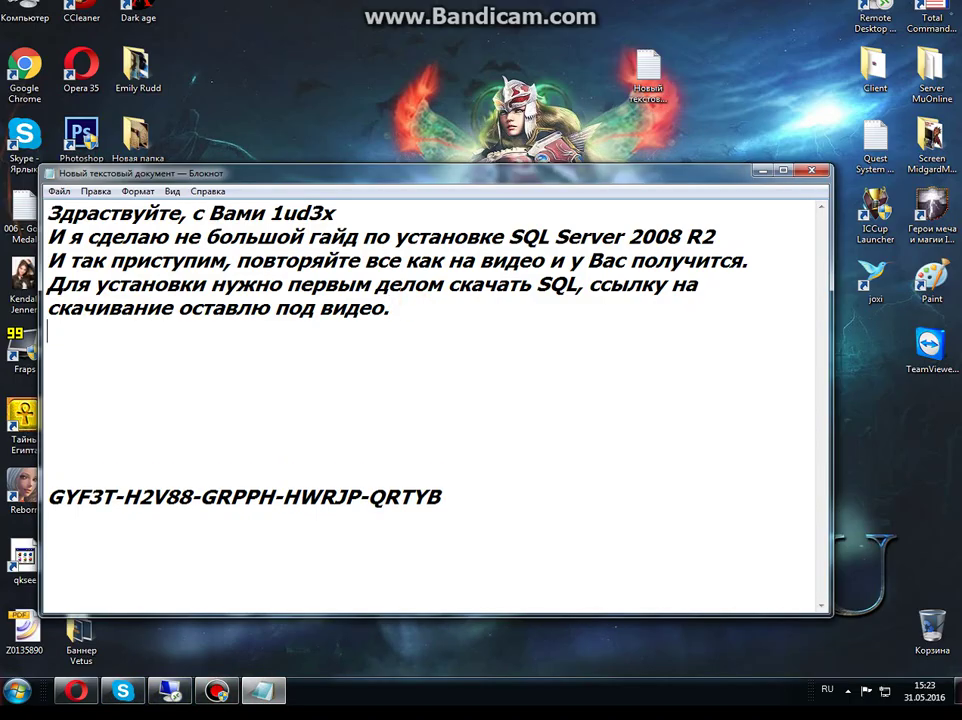
{"action": "type", "text": "Все"}
{"action": "key", "text": "BackSpace"}
{"action": "key", "text": "BackSpace"}
{"action": "type", "text": "ё установ"}
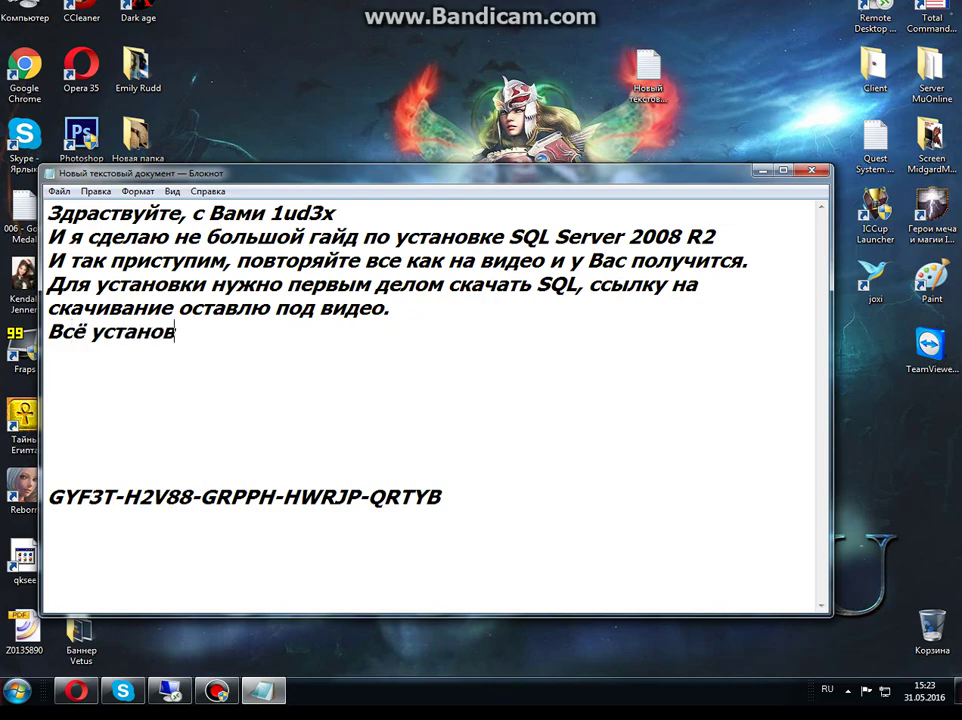
{"action": "type", "text": "ка пошла=)"}
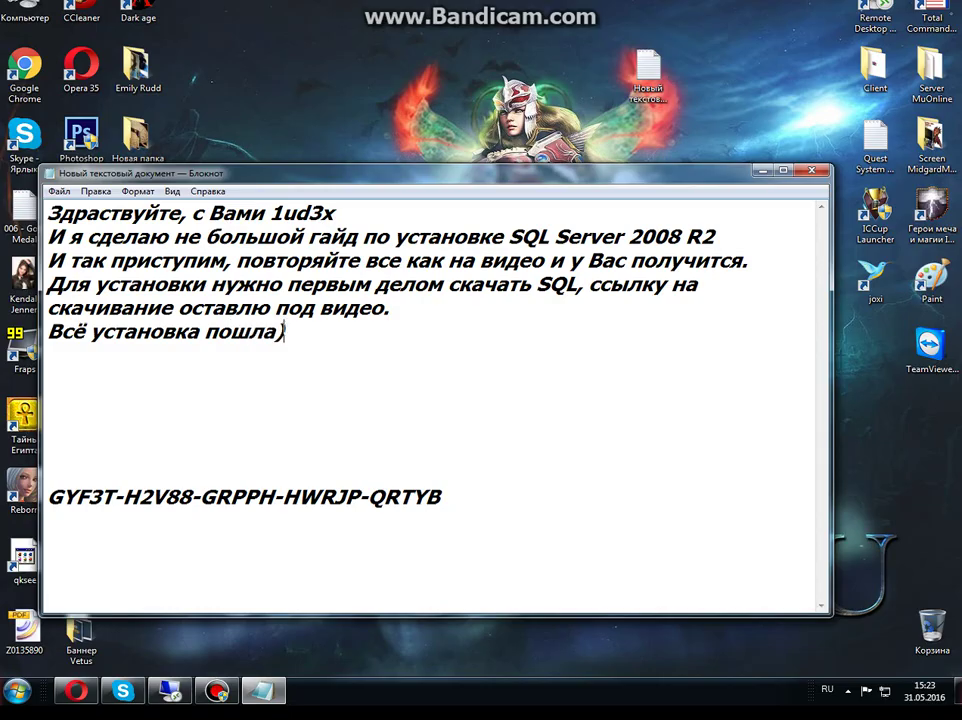
{"action": "key", "text": "BackSpace"}
{"action": "type", "text": "=)"}
Add the line 'Как видите ничего сложного в зтом нету)', correcting the stray letter
{"action": "key", "text": "Return"}
{"action": "type", "text": "Как ы"}
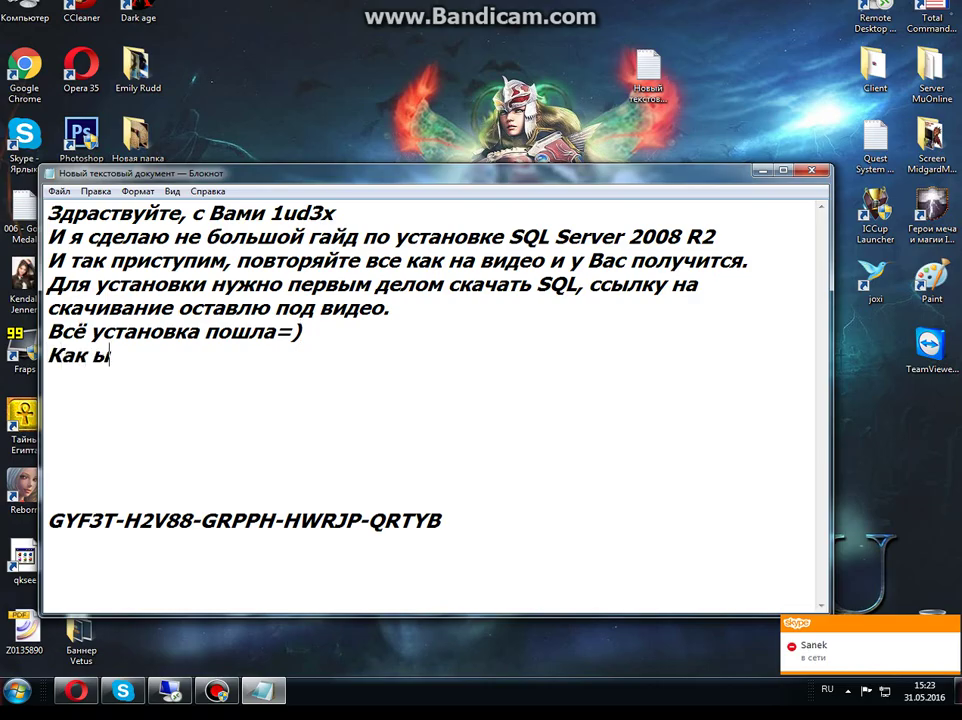
{"action": "key", "text": "BackSpace"}
{"action": "type", "text": "видите"}
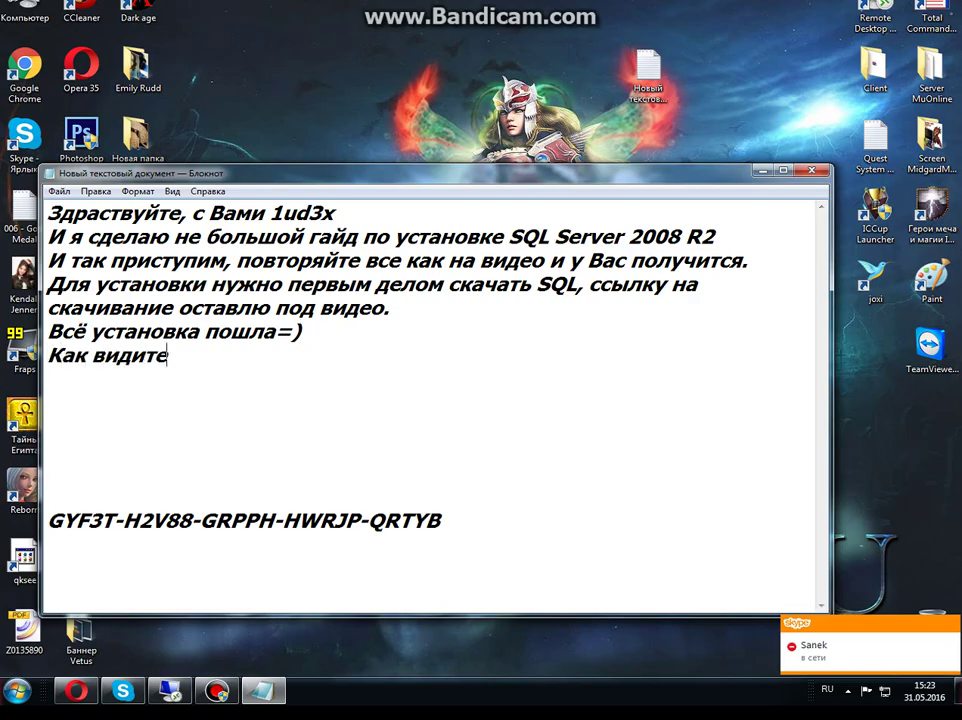
{"action": "type", "text": " ничего сло"}
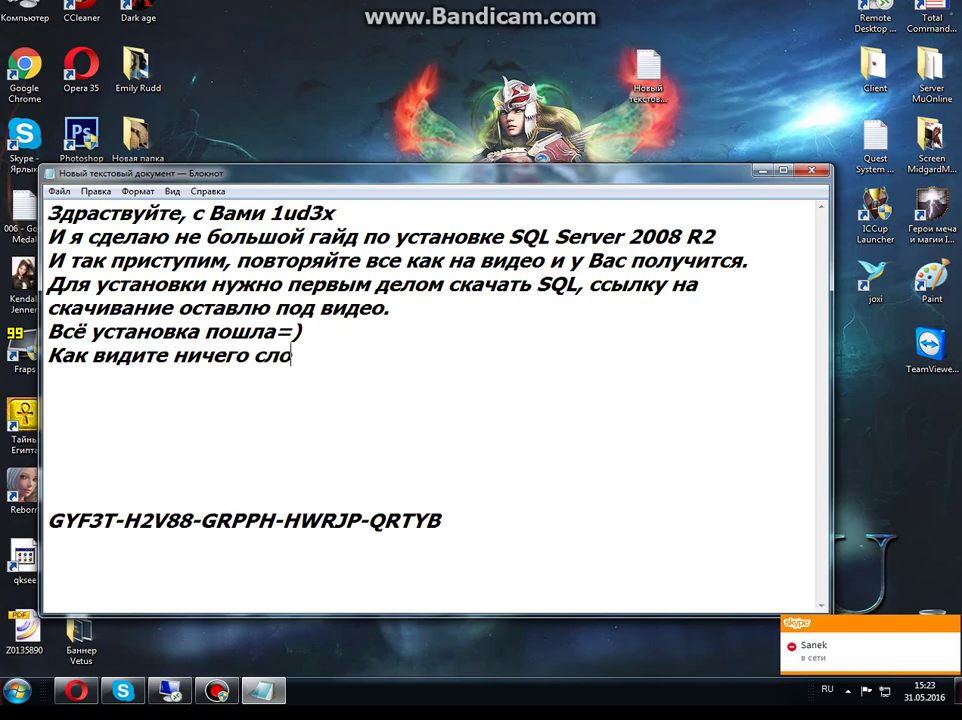
{"action": "type", "text": "жного в зтом нету)"}
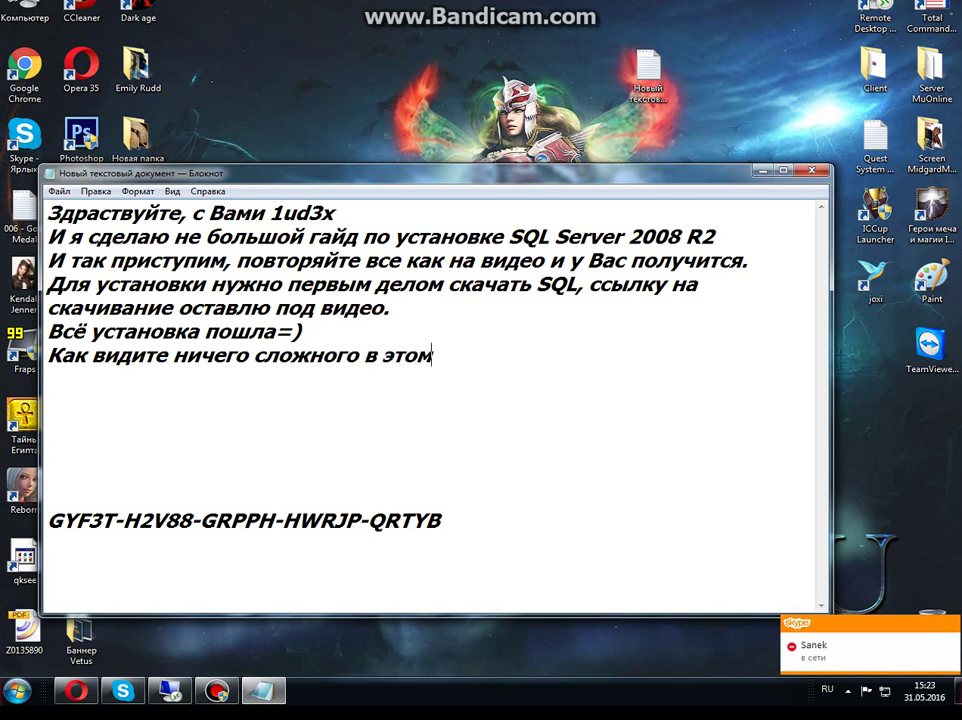
Add the thank-you line 'Всем спасибо за просмотры, подписывайтесь на наш канал и увидете много полезностей!'
{"action": "key", "text": "Return"}
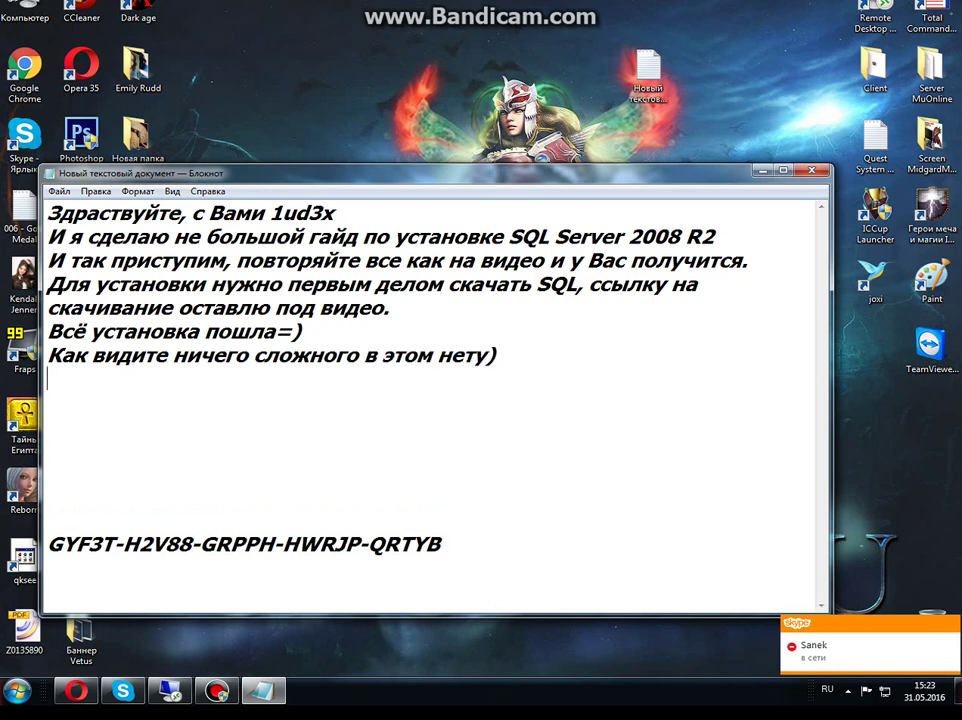
{"action": "type", "text": "Всем сп"}
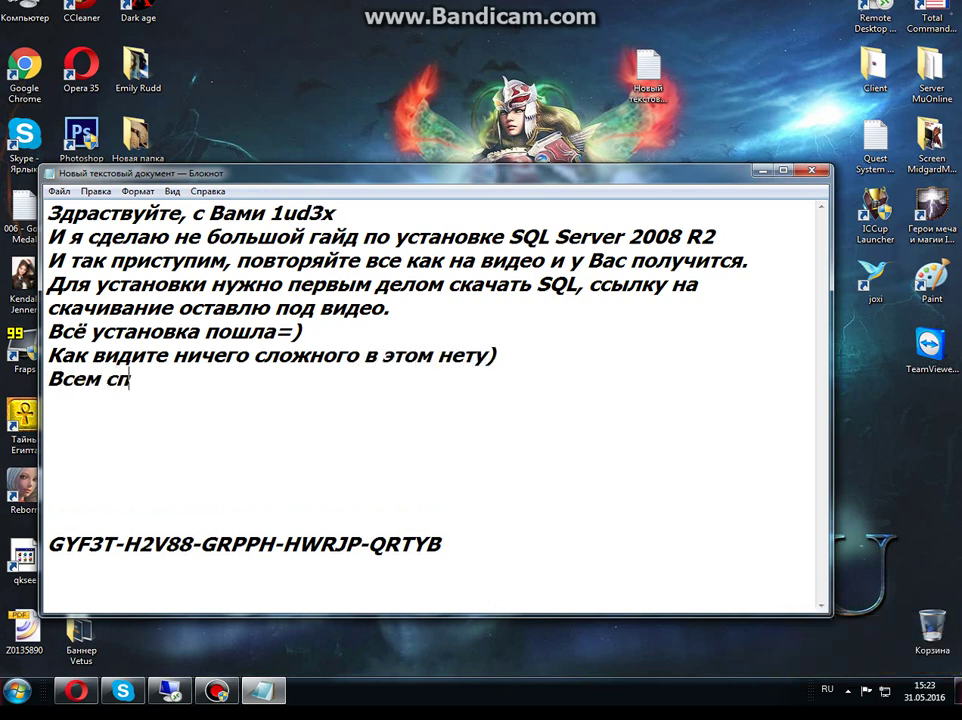
{"action": "type", "text": "асибо за просмотр"}
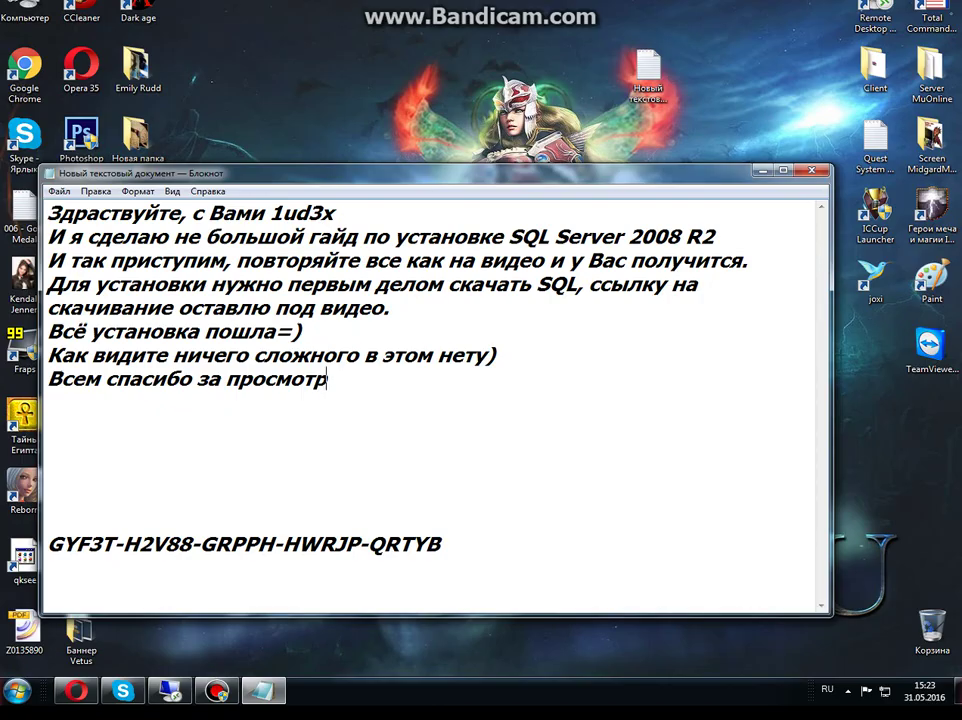
{"action": "key", "text": "BackSpace"}
{"action": "type", "text": "ры, подпи"}
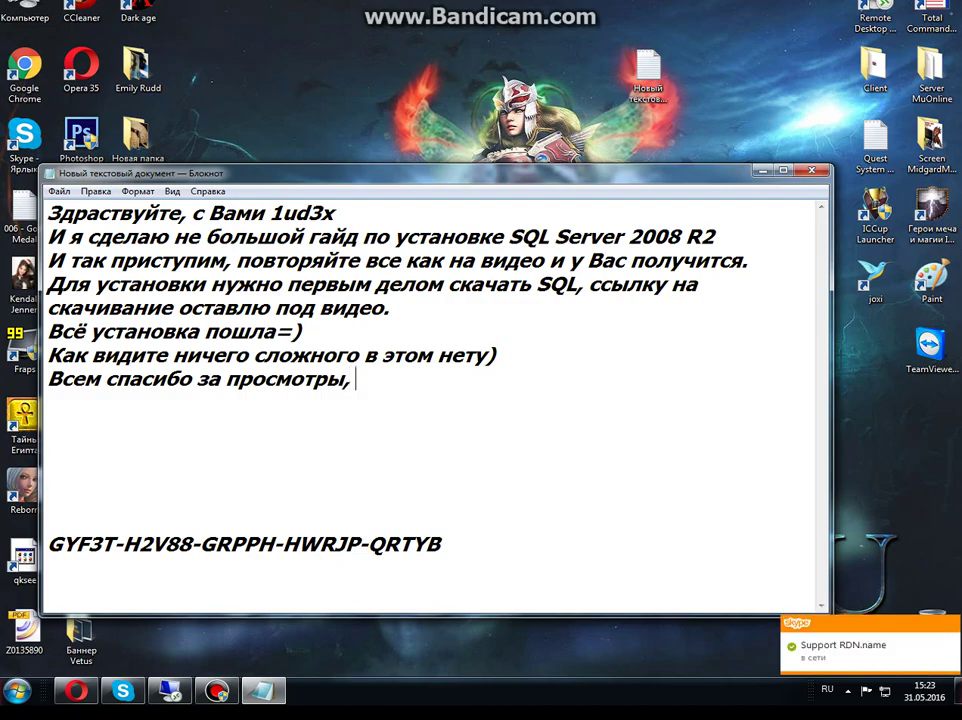
{"action": "type", "text": "сы"}
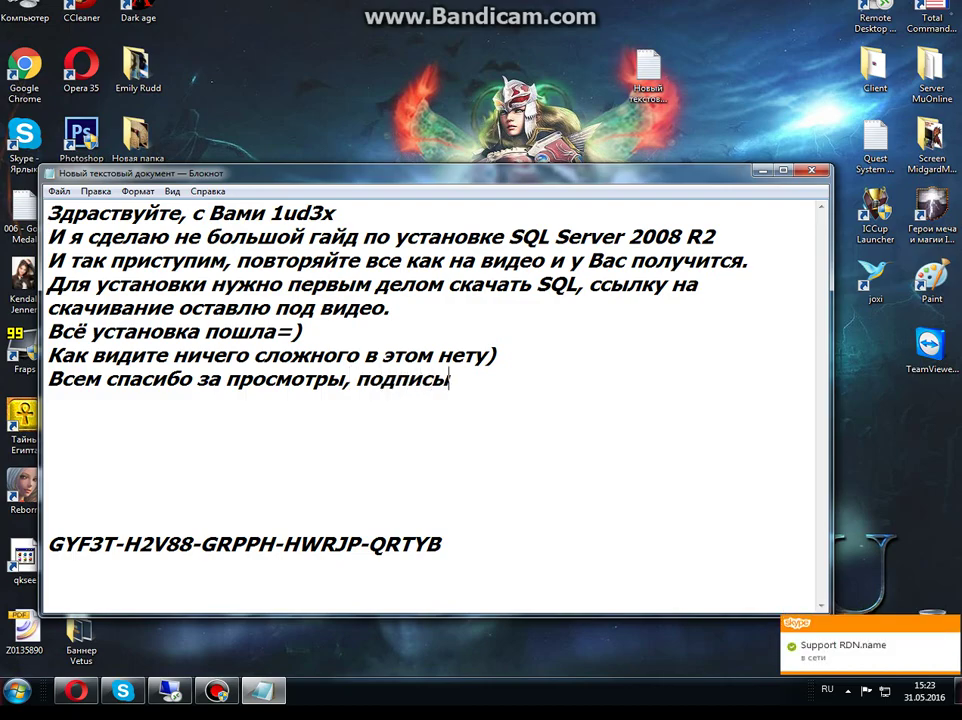
{"action": "type", "text": "вайтесь на"}
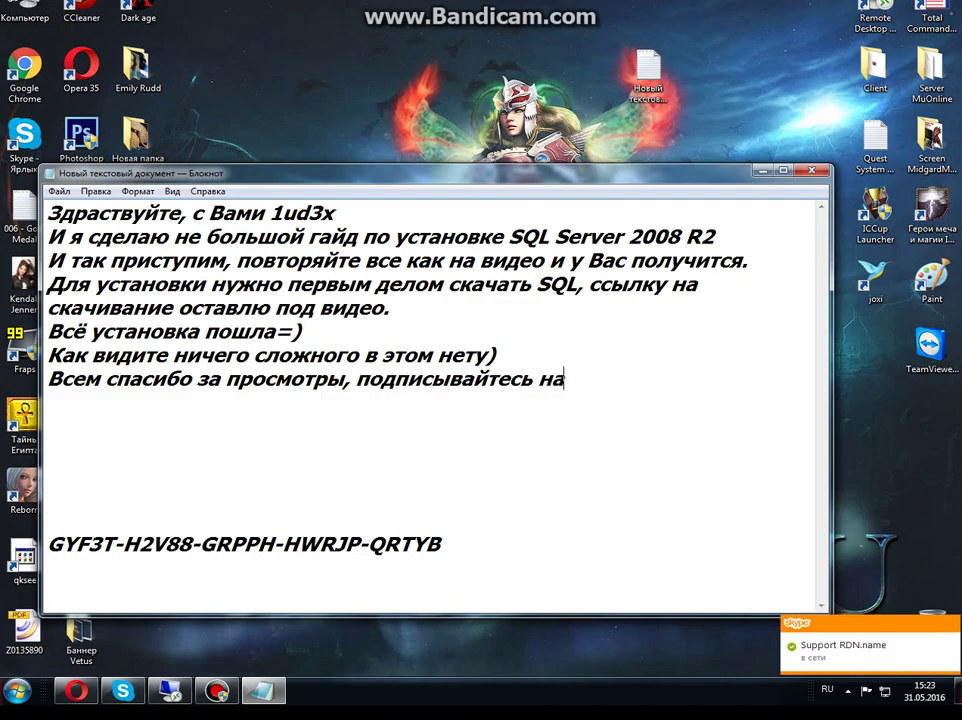
{"action": "type", "text": " к"}
{"action": "key", "text": "BackSpace"}
{"action": "type", "text": "наш ка"}
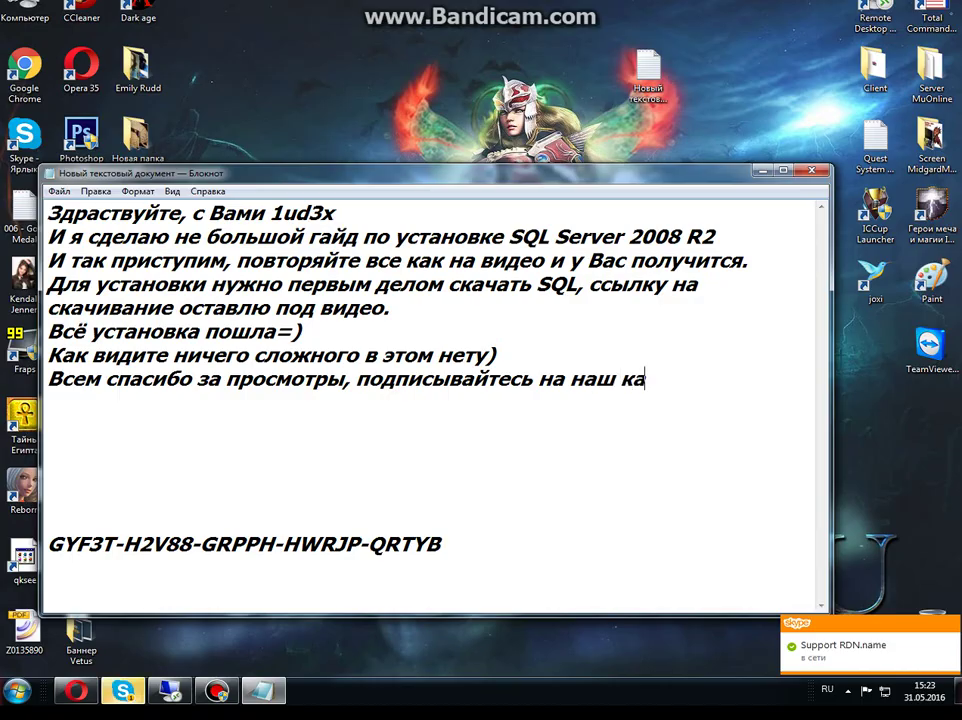
{"action": "type", "text": "нал и уви"}
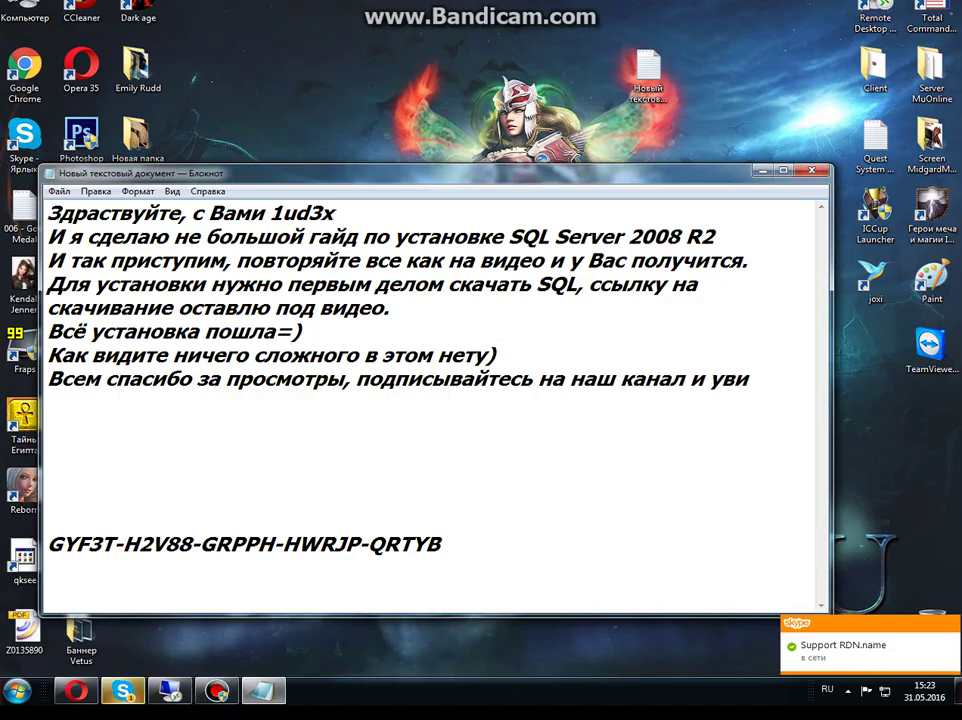
{"action": "type", "text": "дете много п"}
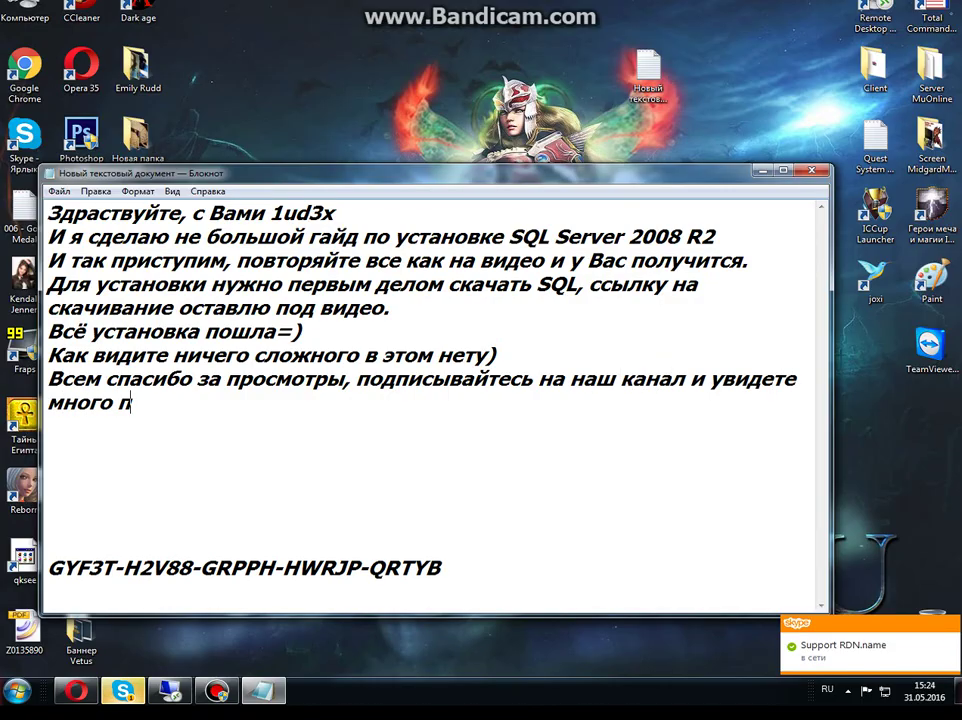
{"action": "type", "text": "олезностей!"}
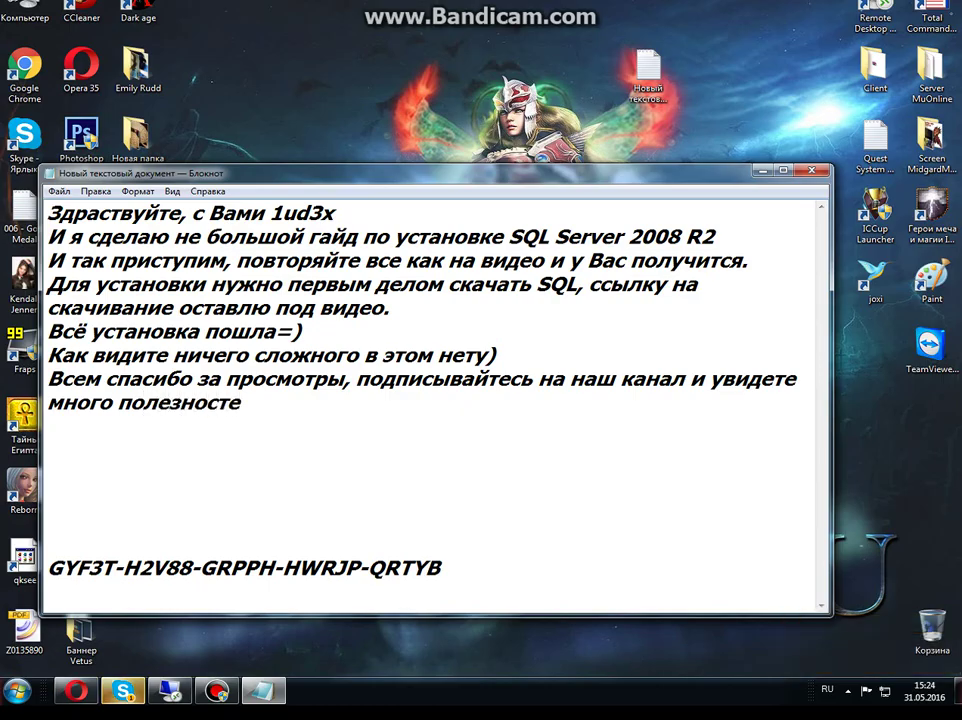